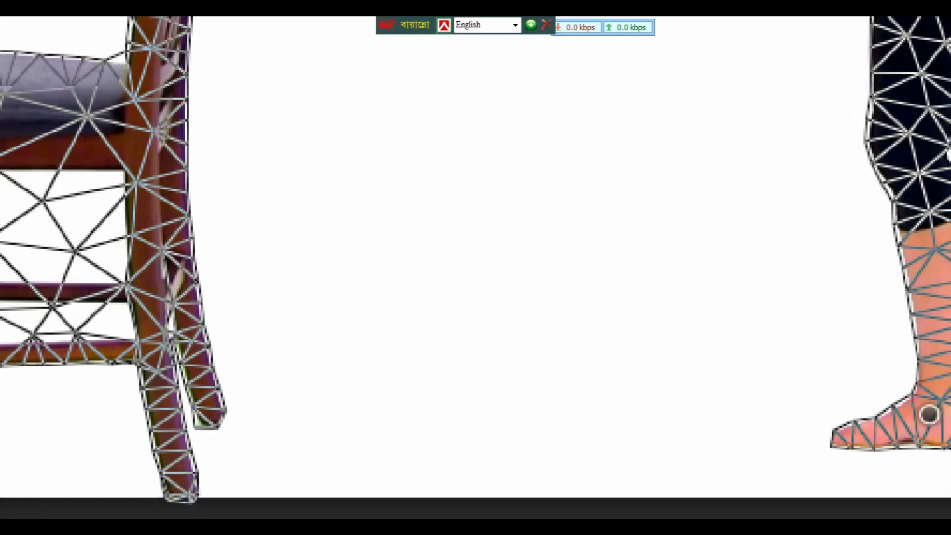
Pin the chair leg, bend the raised leg down at foot and knee, hide the mesh and commit.
left_click(182, 473)
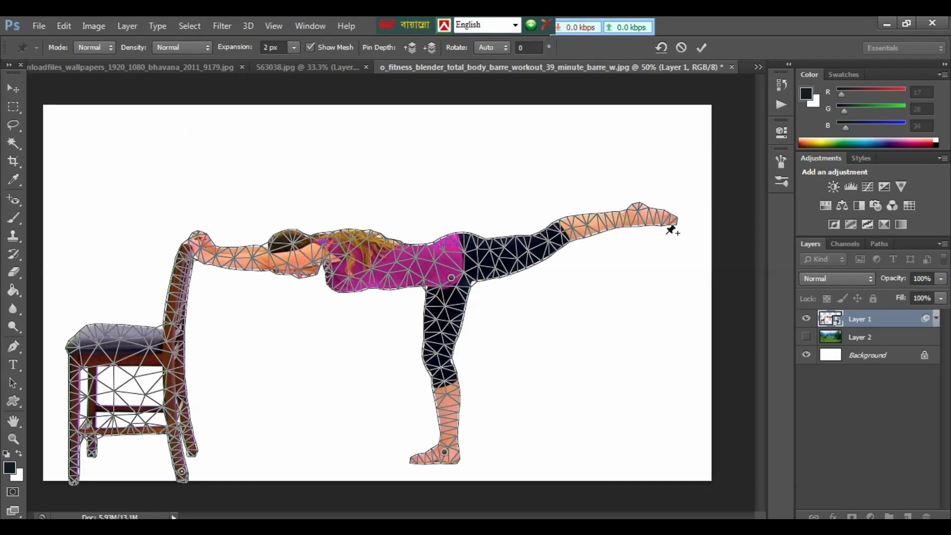
left_click_drag(668, 221, 584, 379)
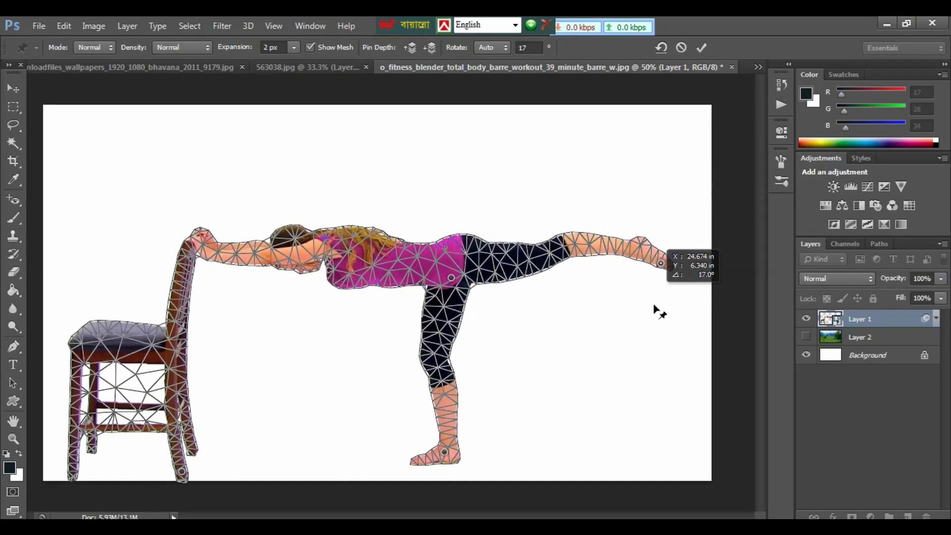
left_click_drag(582, 294, 538, 336)
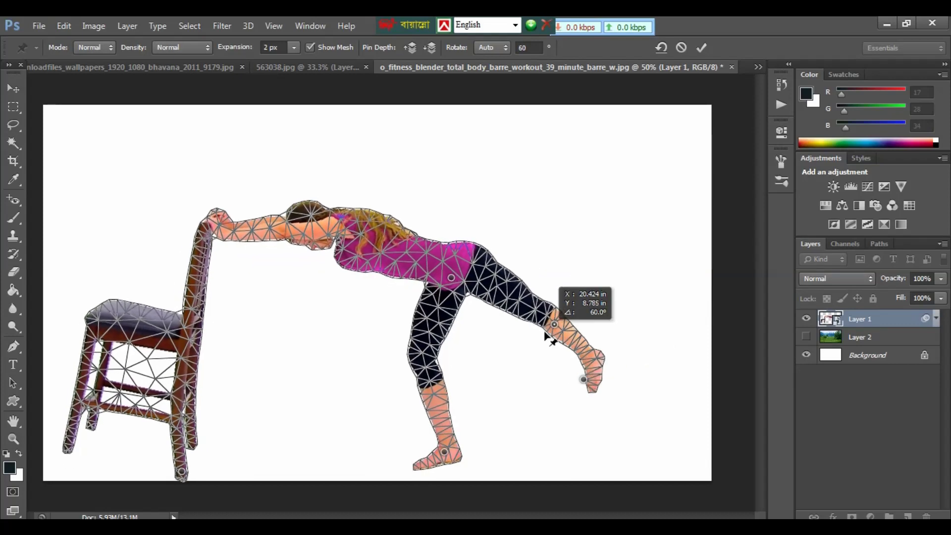
left_click(310, 47)
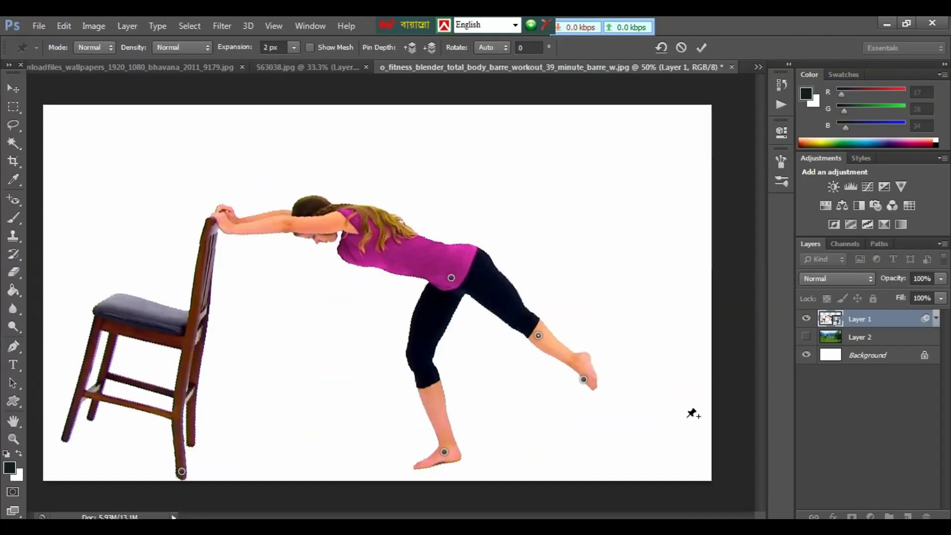
left_click(701, 48)
Toggle the fitness photo's Puppet Warp off and on, flipping between document tabs.
left_click(835, 335)
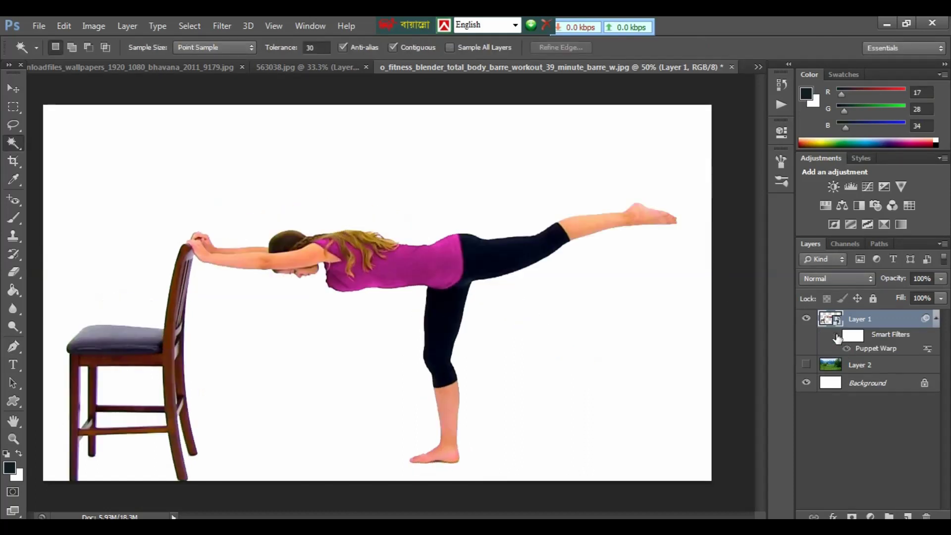
left_click(835, 335)
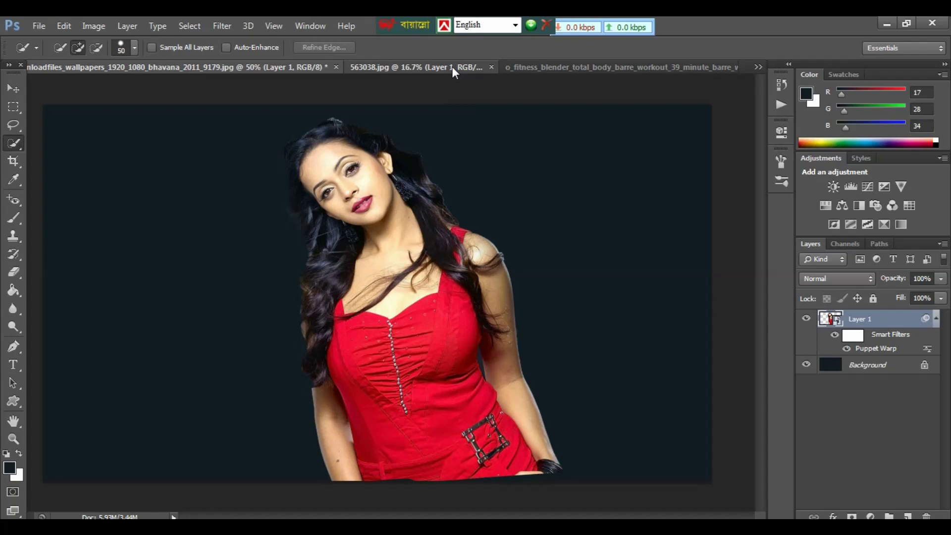
left_click(453, 66)
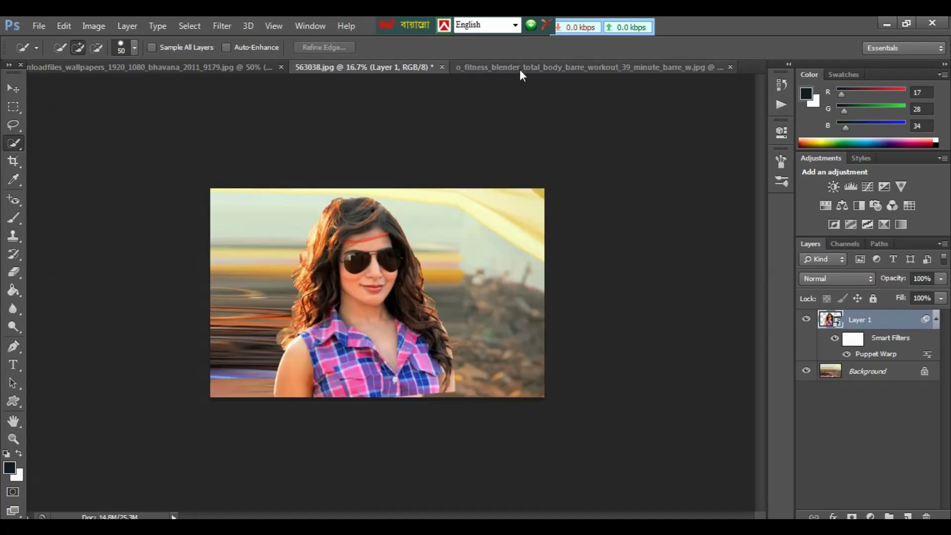
left_click(543, 67)
left_click(543, 68)
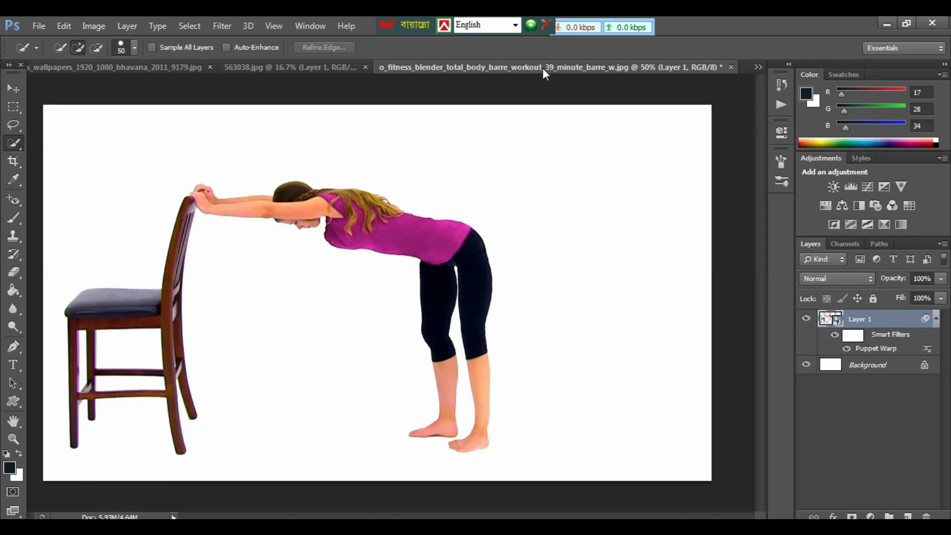
Hide and re-toggle the fitness photo's Puppet Warp, then bring up 563038.jpg.
left_click(845, 349)
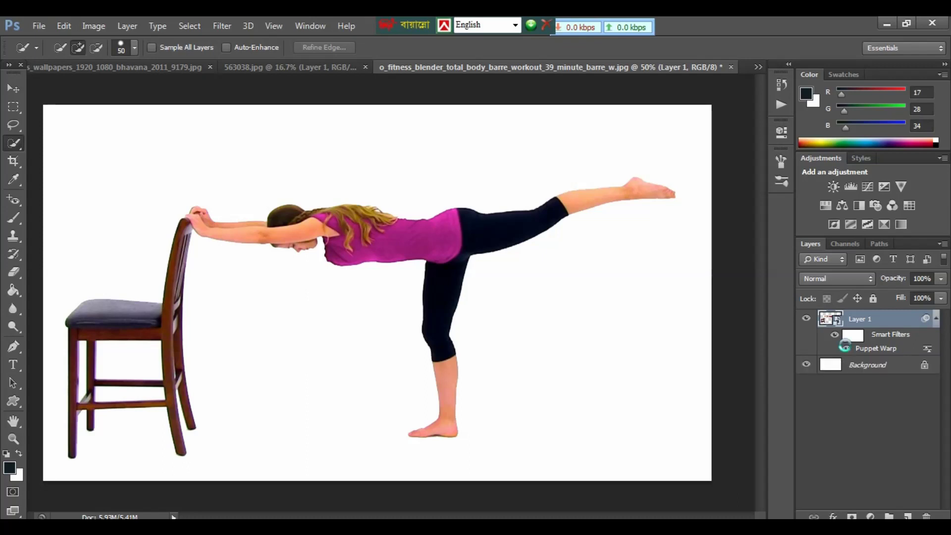
double_click(848, 351)
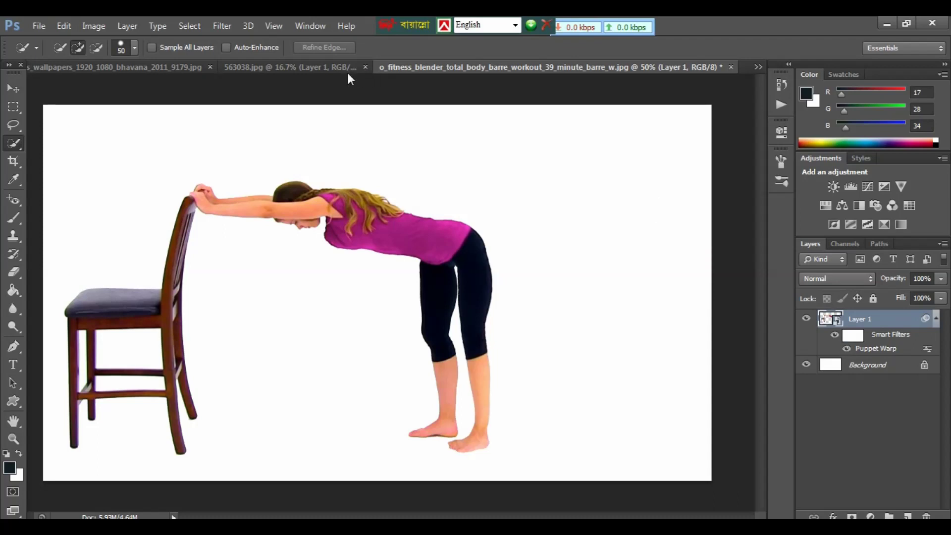
left_click(335, 70)
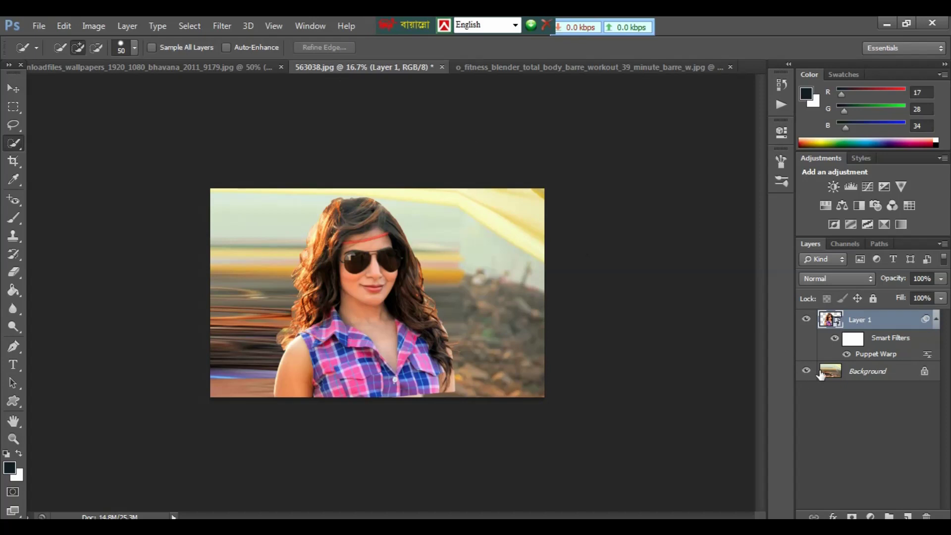
Hide and reshow 563038.jpg's smart filters at 33.3% zoom, then switch to the red-dress photo.
left_click(835, 339)
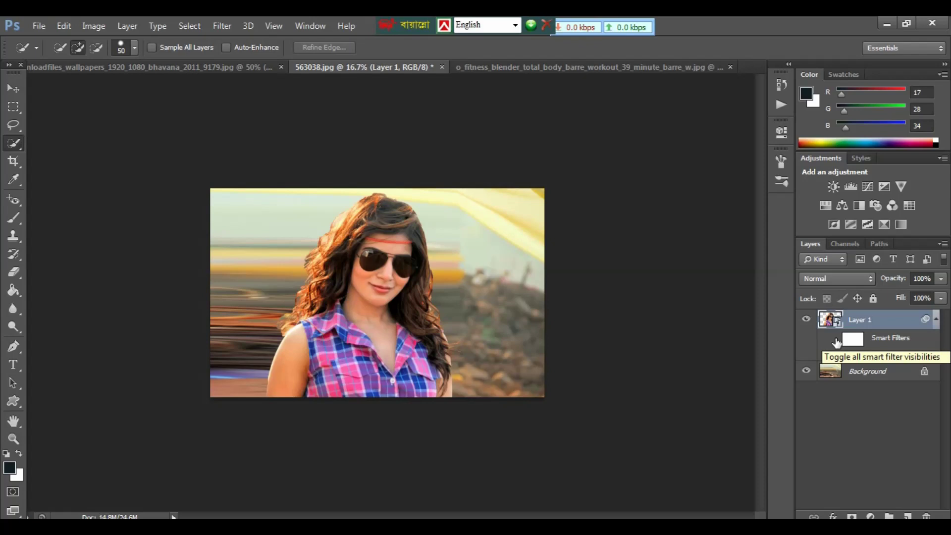
key("ctrl+plus")
key("ctrl+plus")
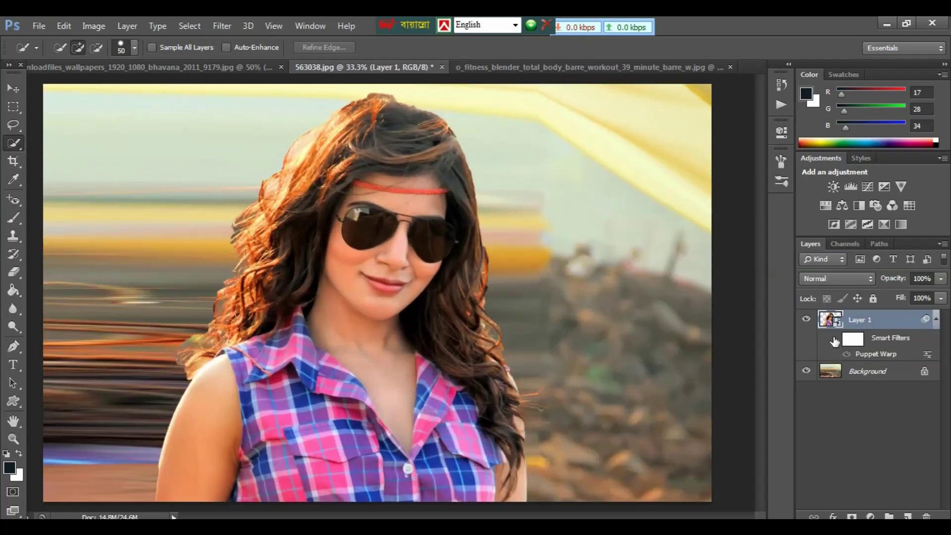
left_click(836, 339)
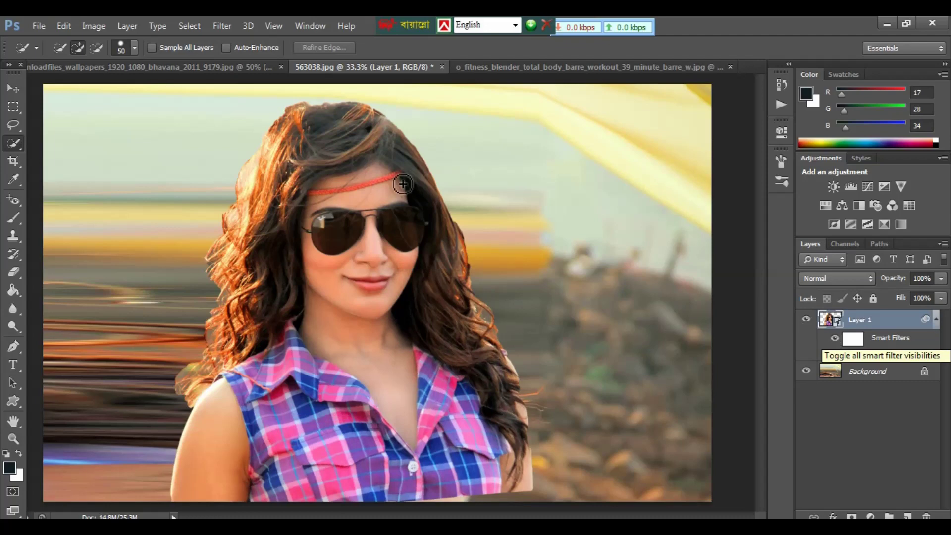
left_click(210, 66)
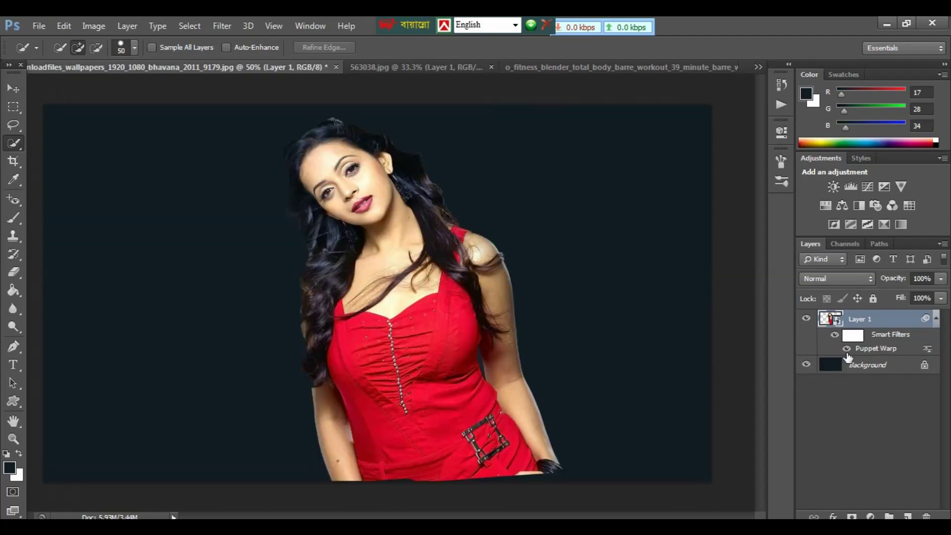
Hide the red-dress photo's Puppet Warp smart filter, then switch back to the fitness photo.
left_click(835, 336)
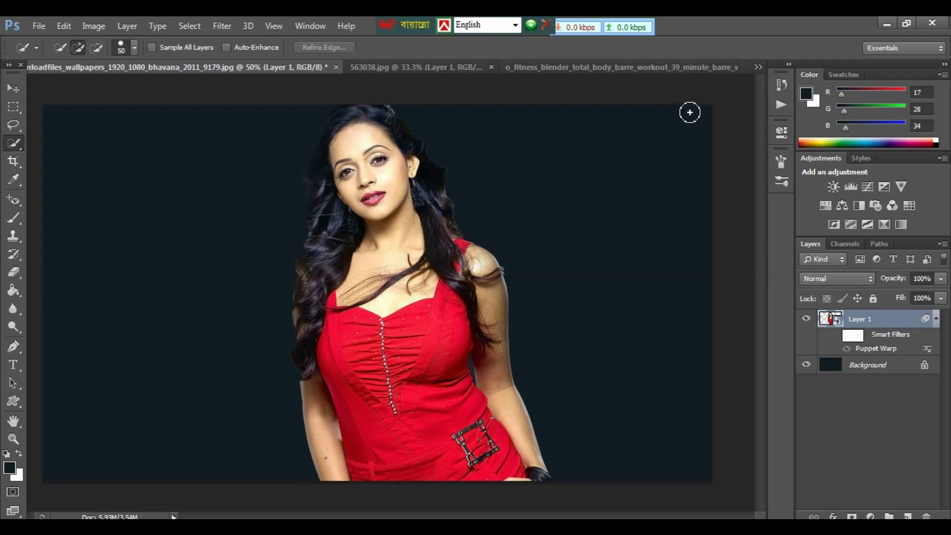
left_click(649, 67)
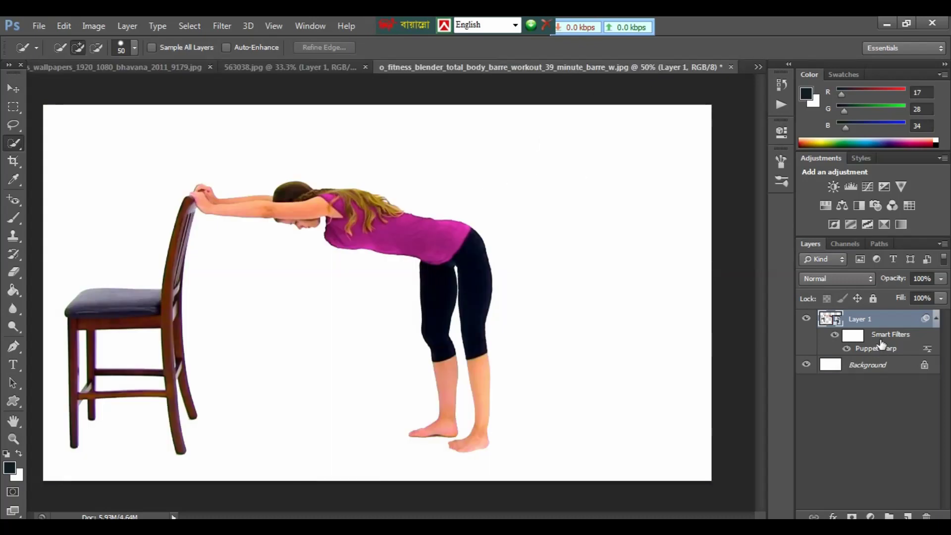
Drag the fitness photo's Puppet Warp filter to the trash and rasterize Layer 1.
left_click_drag(880, 342, 925, 515)
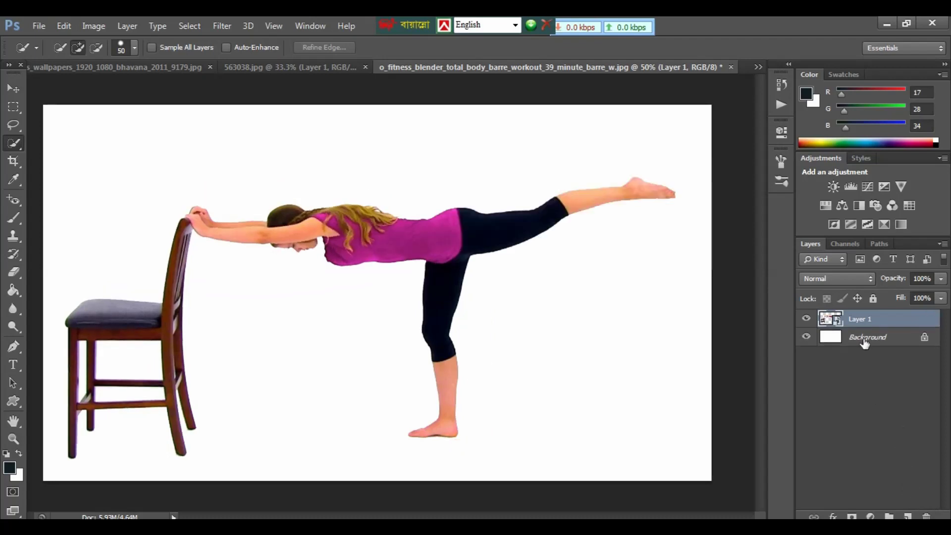
right_click(870, 319)
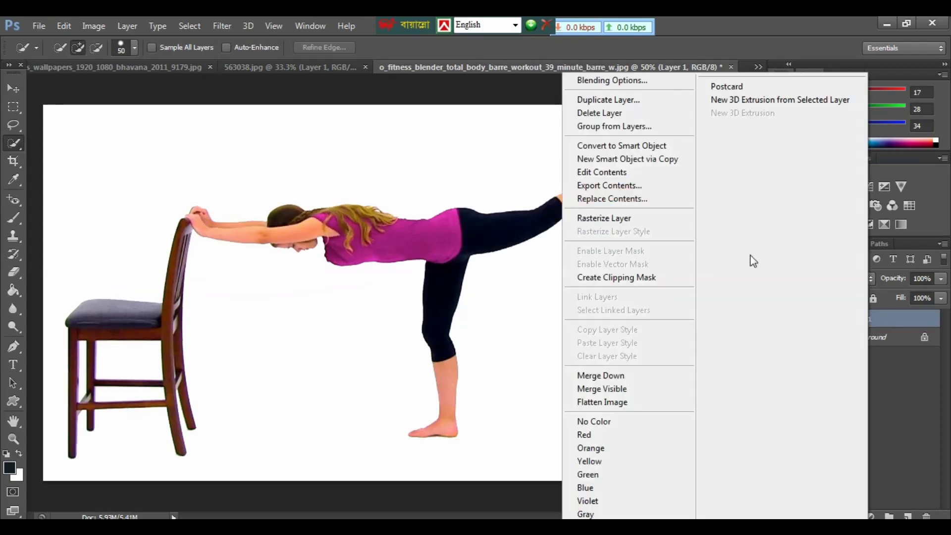
left_click(602, 218)
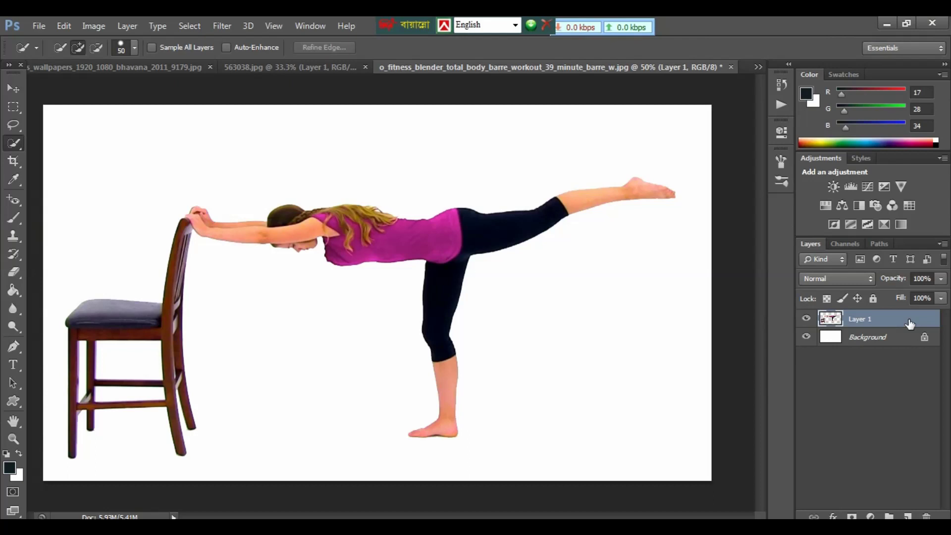
left_click(807, 319)
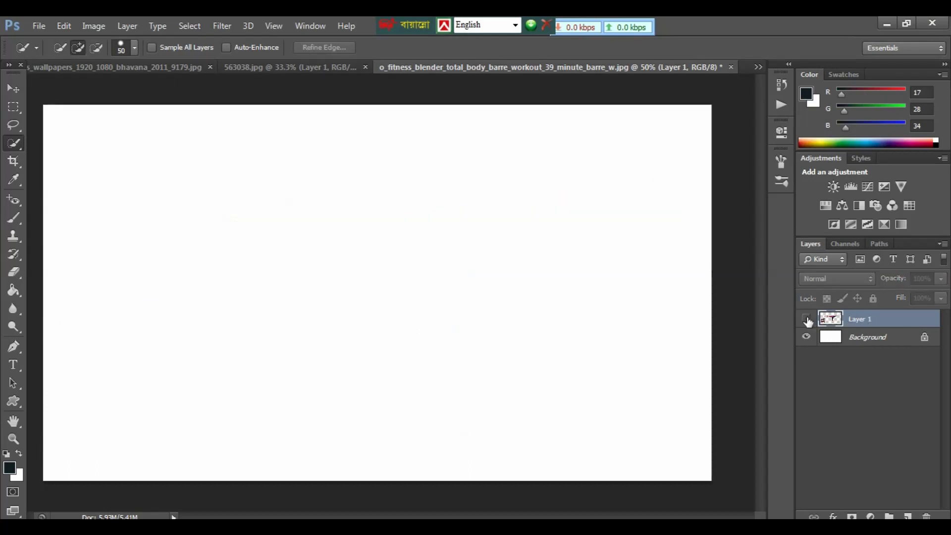
left_click(807, 319)
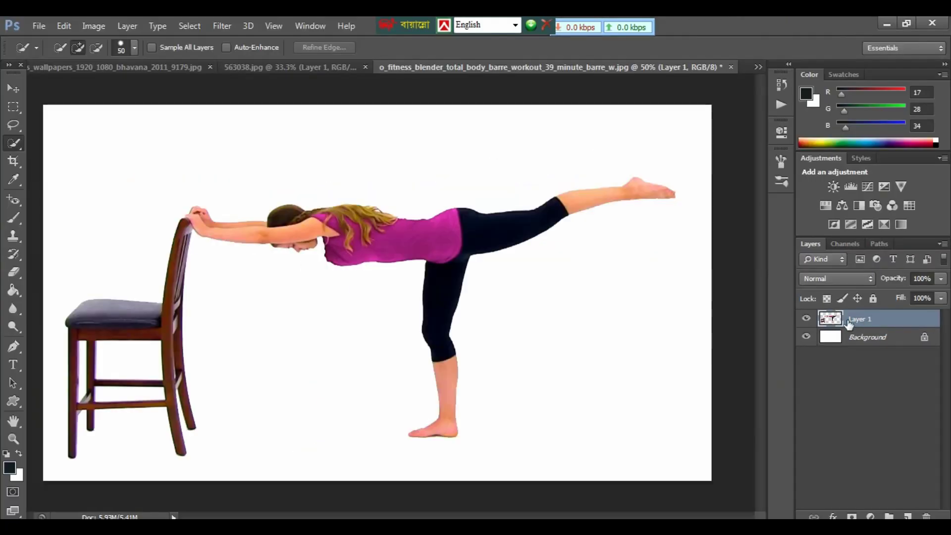
Reposition the woman-and-chair layer on the canvas with the Move tool, zoomed out to 33.3%.
key("v")
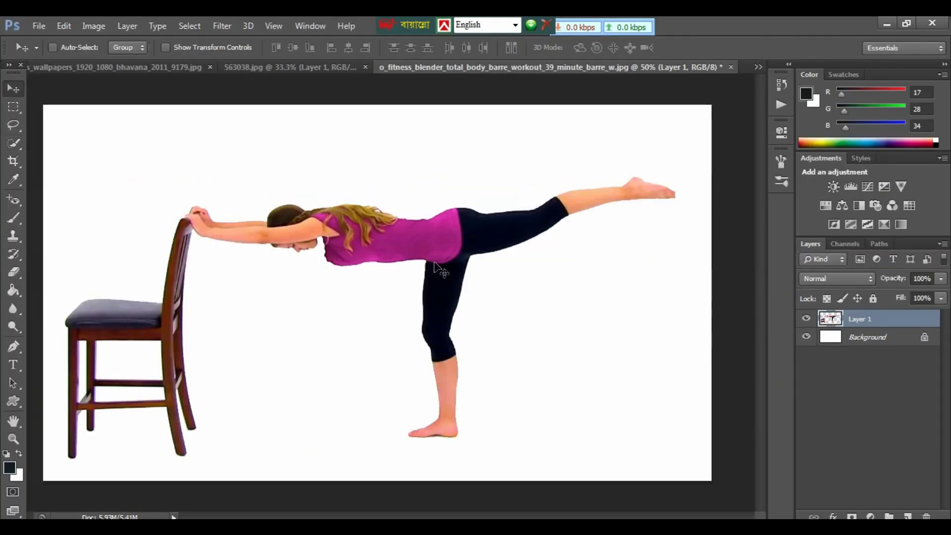
mouse_move(444, 261)
left_mouse_down()
mouse_move(589, 282)
mouse_move(417, 259)
mouse_move(425, 262)
left_mouse_up()
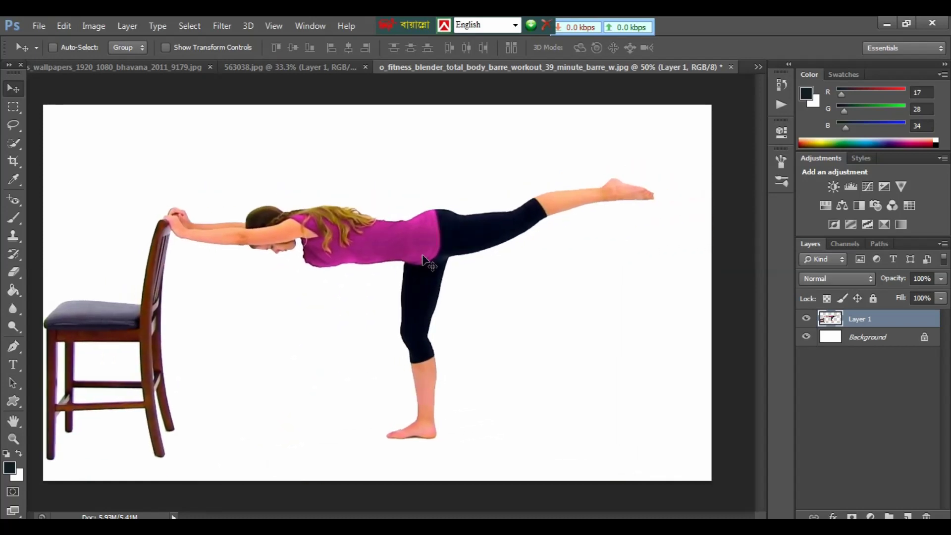
key("ctrl+minus")
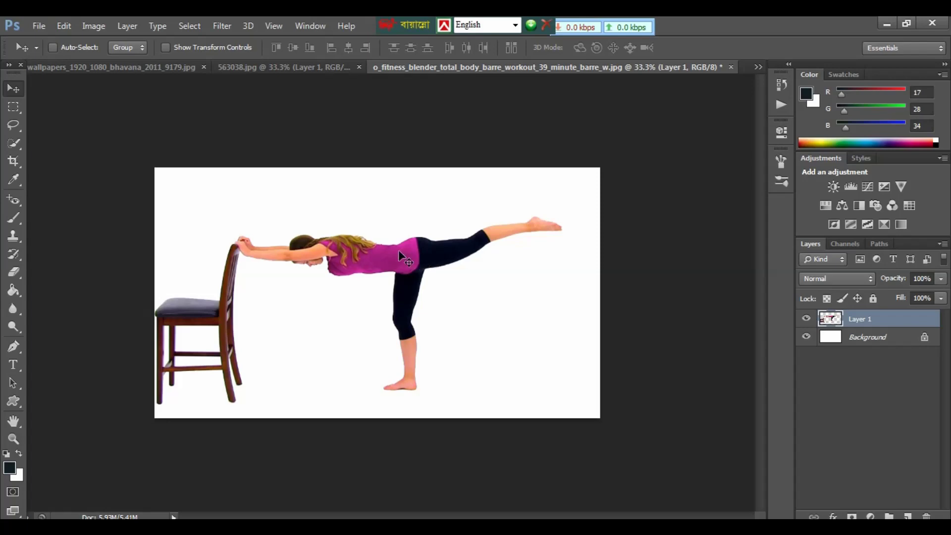
left_click_drag(403, 248, 418, 248)
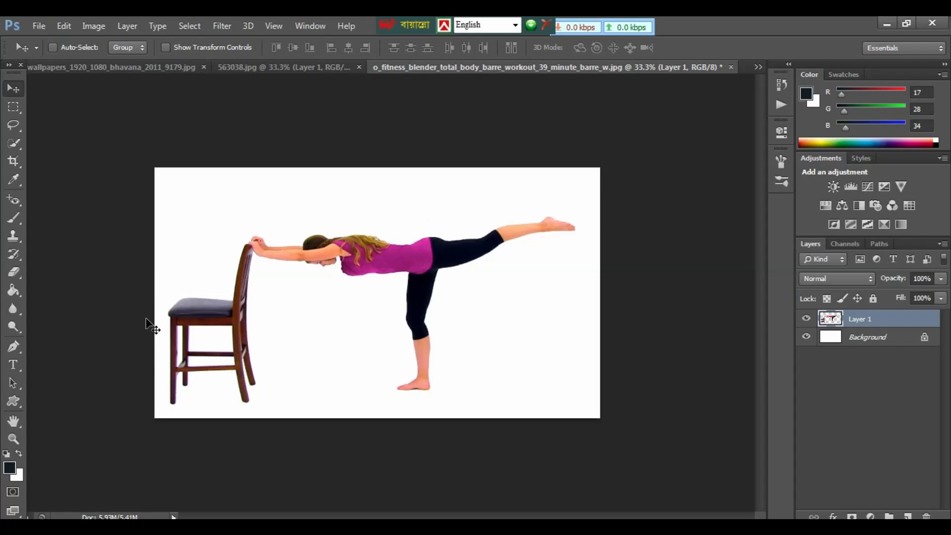
left_click(39, 25)
left_click(49, 56)
double_click(426, 198)
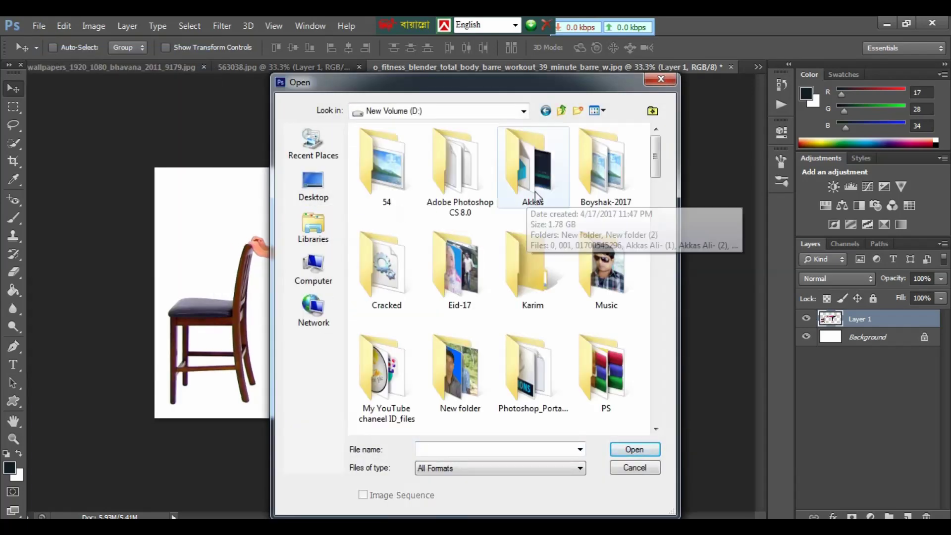
double_click(510, 159)
left_click_drag(656, 133, 659, 187)
double_click(458, 183)
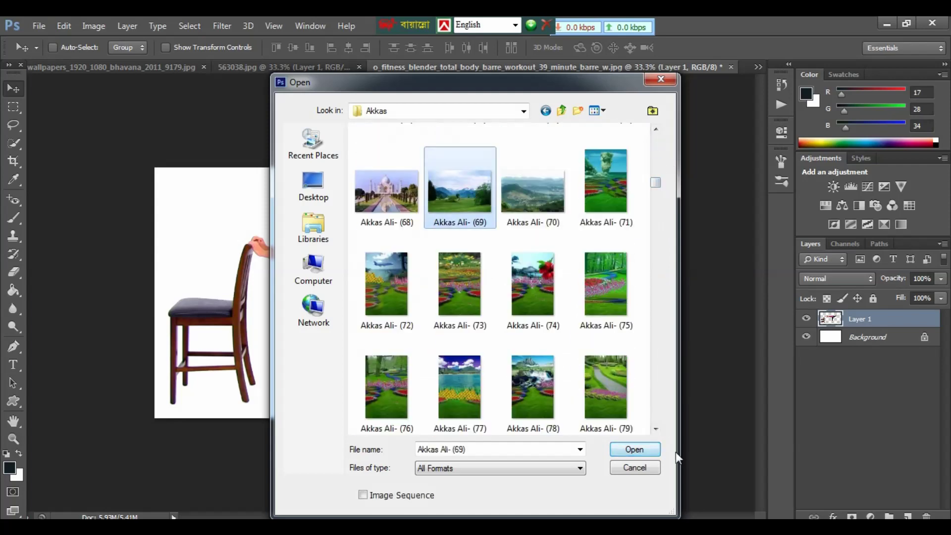
left_click_drag(453, 189, 466, 257)
left_click_drag(860, 337, 860, 313)
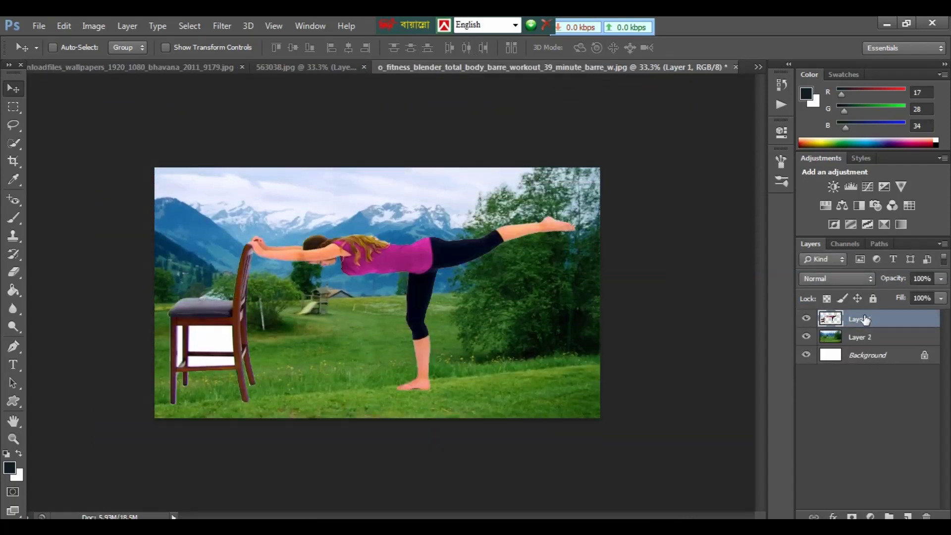
left_click_drag(436, 265, 430, 269)
Magic Wand-select the white patch inside the chair on Layer 1 and delete it.
left_click(13, 143)
right_click(19, 155)
left_click(60, 157)
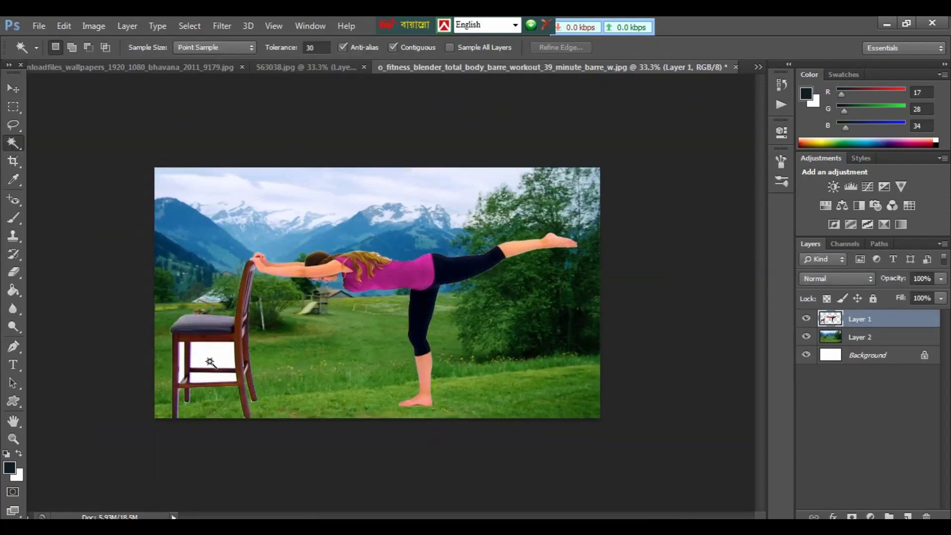
left_click(208, 354)
key("Delete")
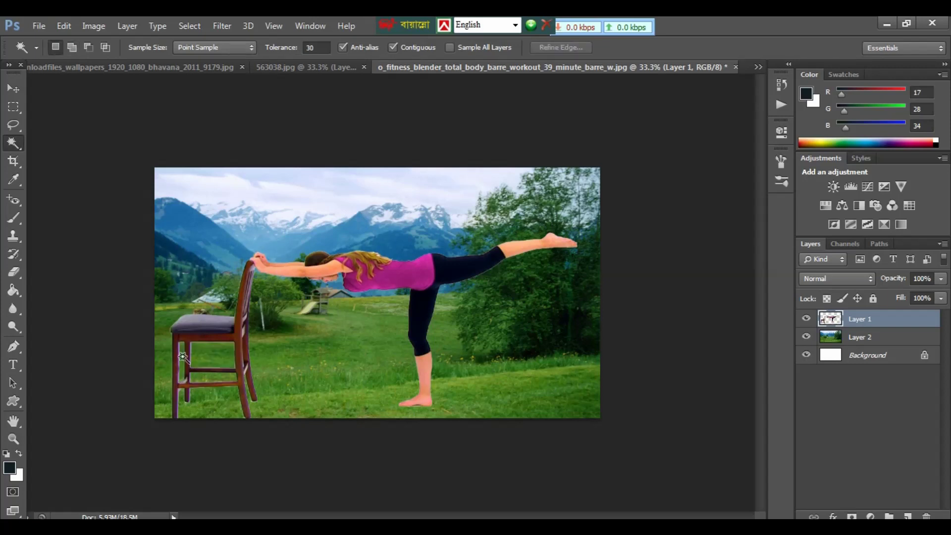
key("ctrl+plus")
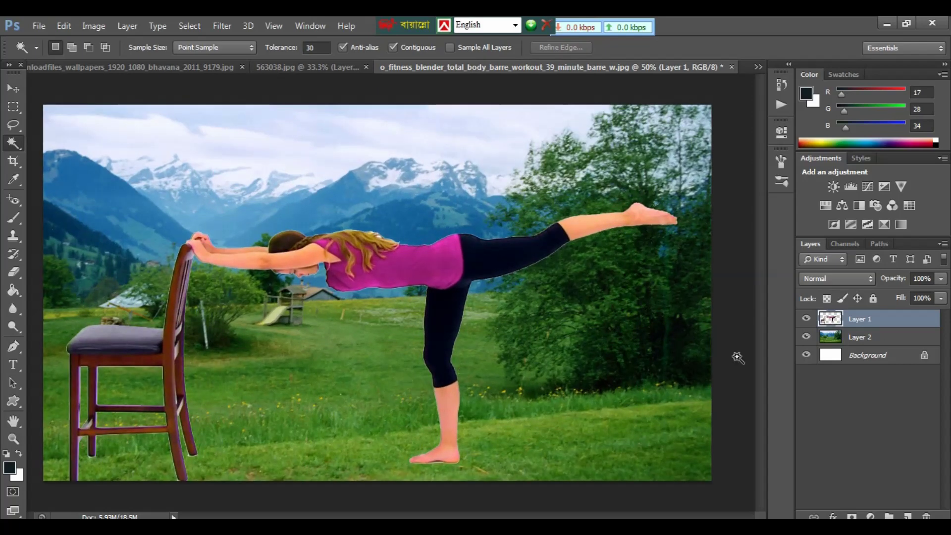
key("ctrl+minus")
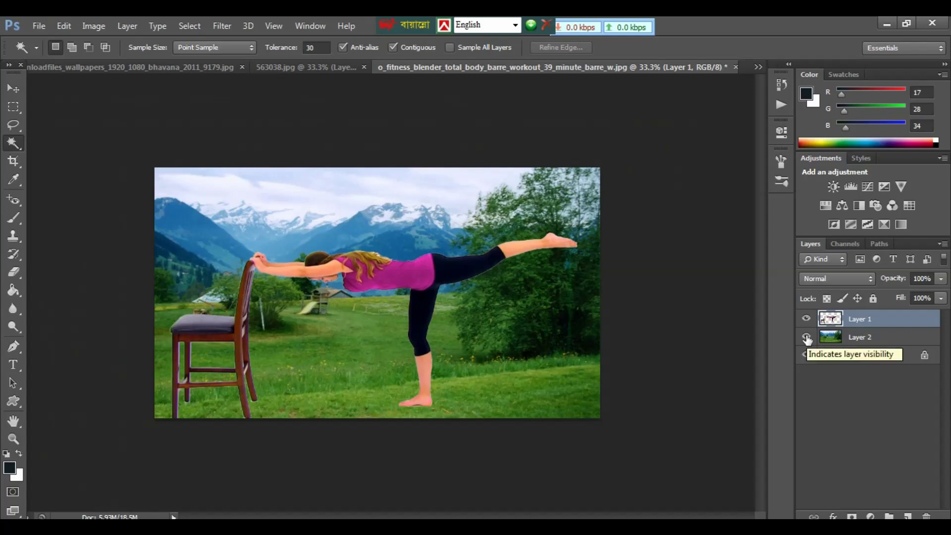
Turn off landscape Layer 2's visibility and convert Layer 1 to a smart object.
left_click(807, 338)
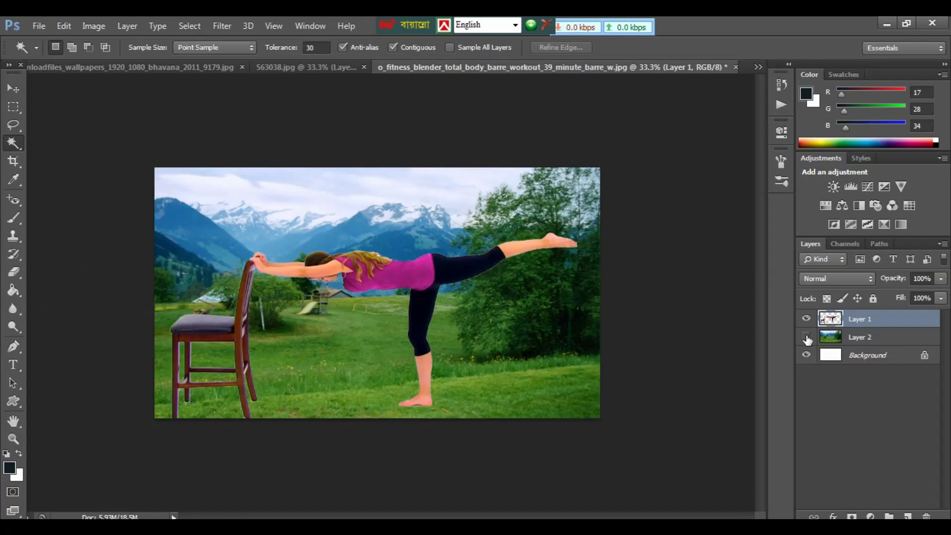
left_click(807, 337)
left_click(807, 337)
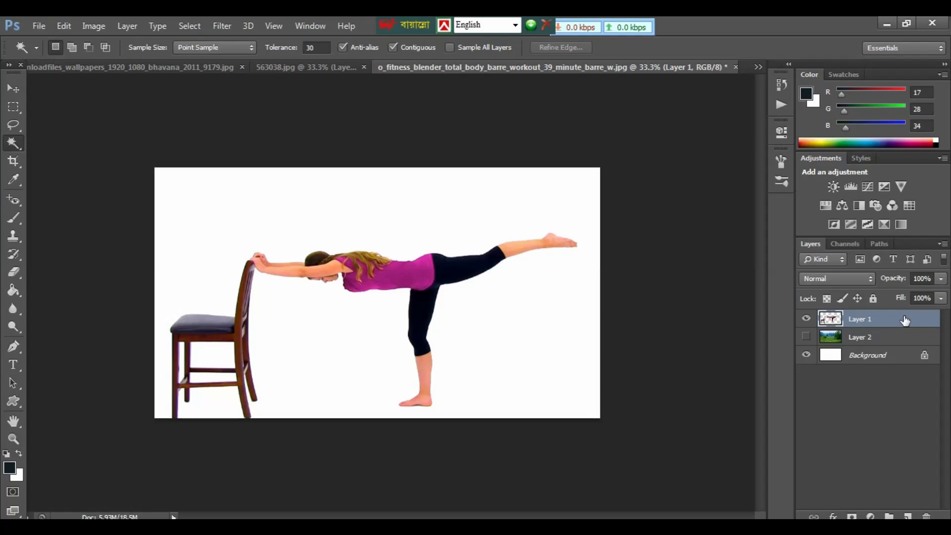
right_click(905, 321)
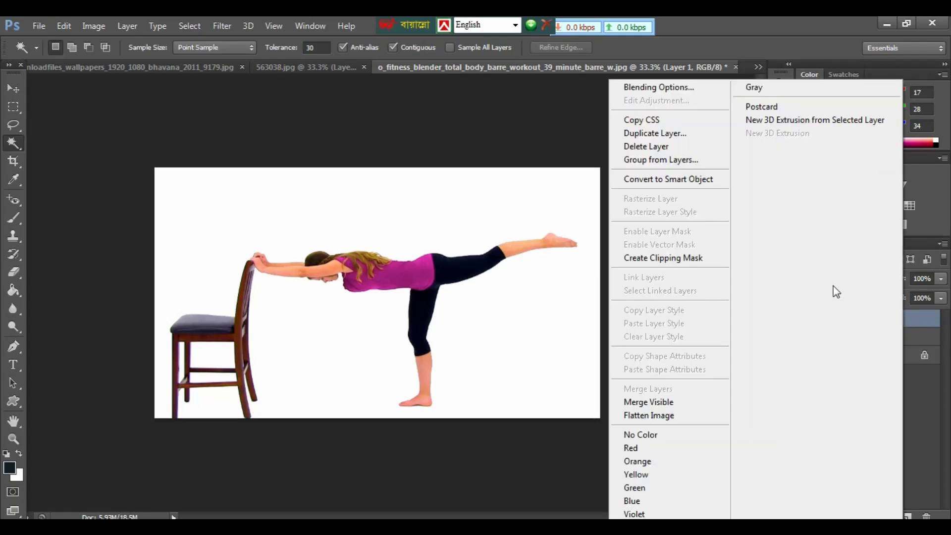
left_click(664, 182)
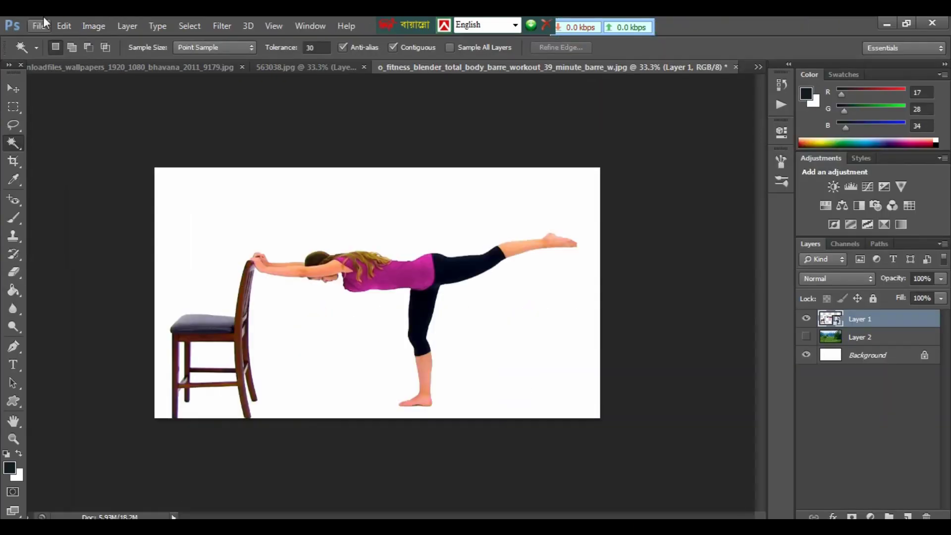
Start Edit > Puppet Warp on Layer 1 with Show Mesh ticked, zooming to inspect the mesh.
left_click(61, 23)
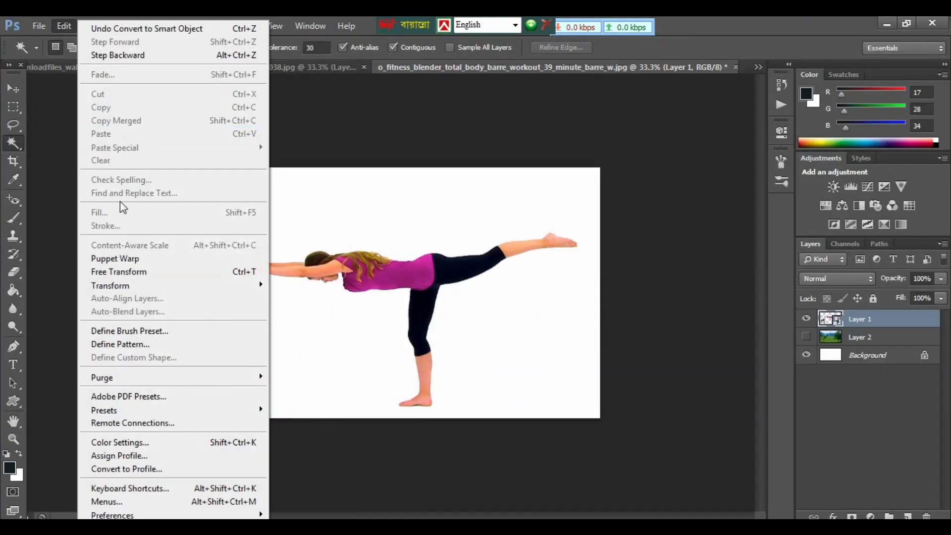
left_click(113, 258)
key("ctrl+plus")
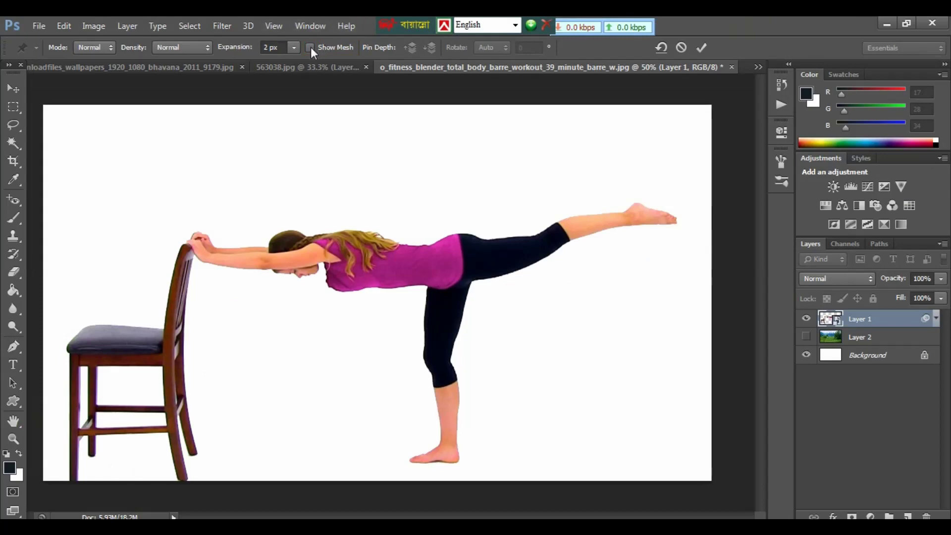
left_click(310, 47)
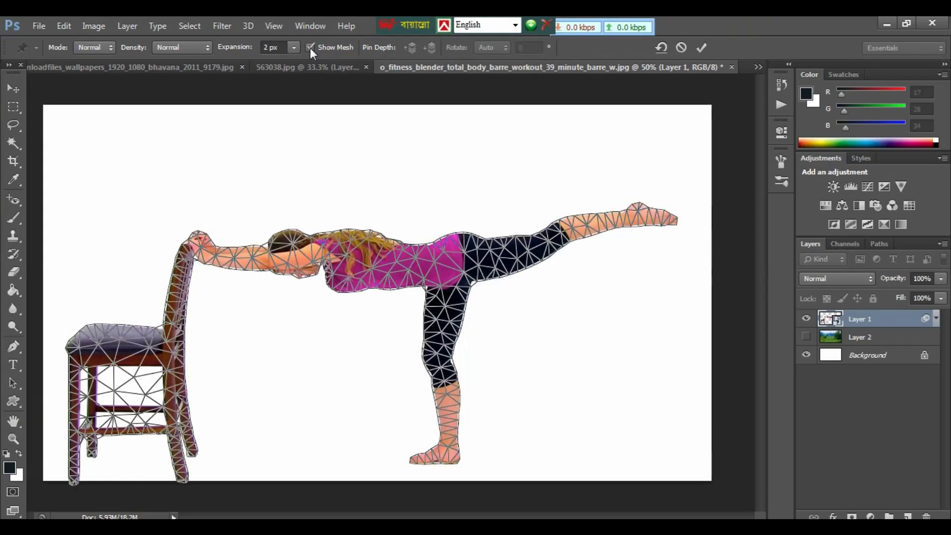
key("ctrl+plus")
key("ctrl+plus")
key("ctrl+plus")
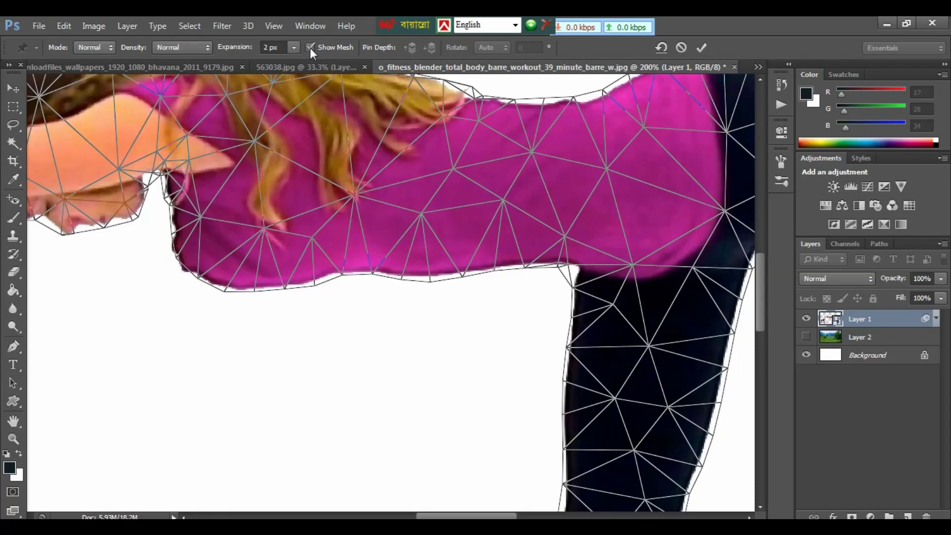
key("ctrl+minus")
key("ctrl+minus")
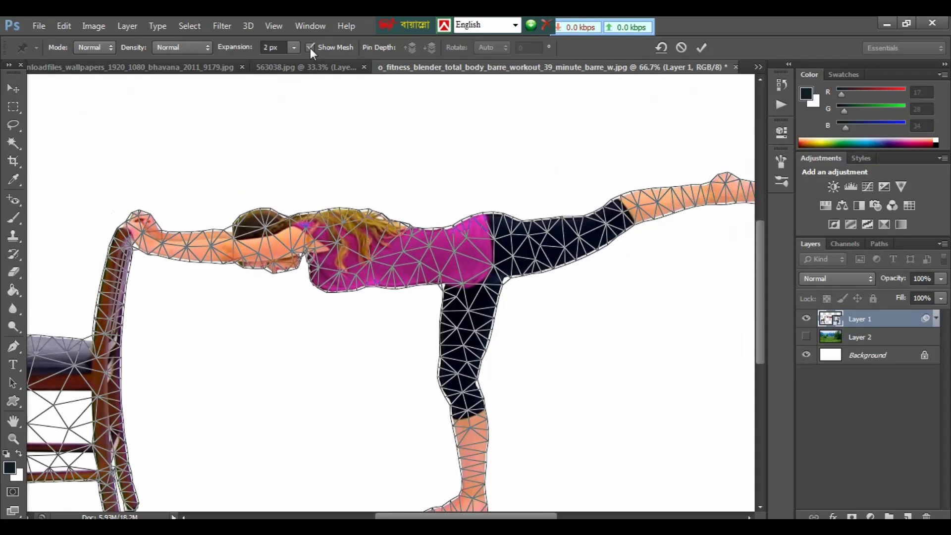
key("ctrl+minus")
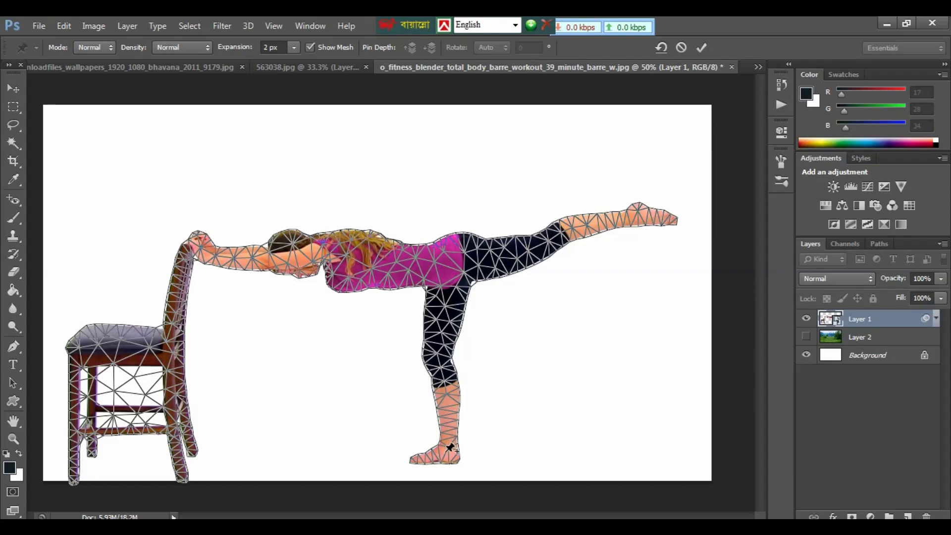
Place pins on the standing ankle and foot, hip, chair leg and raised foot tip.
left_click(445, 452)
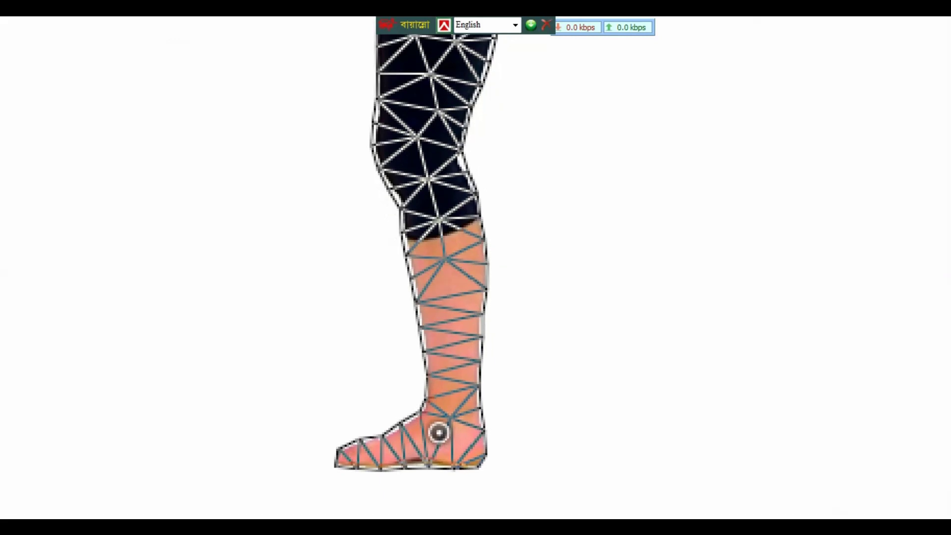
left_click(445, 460)
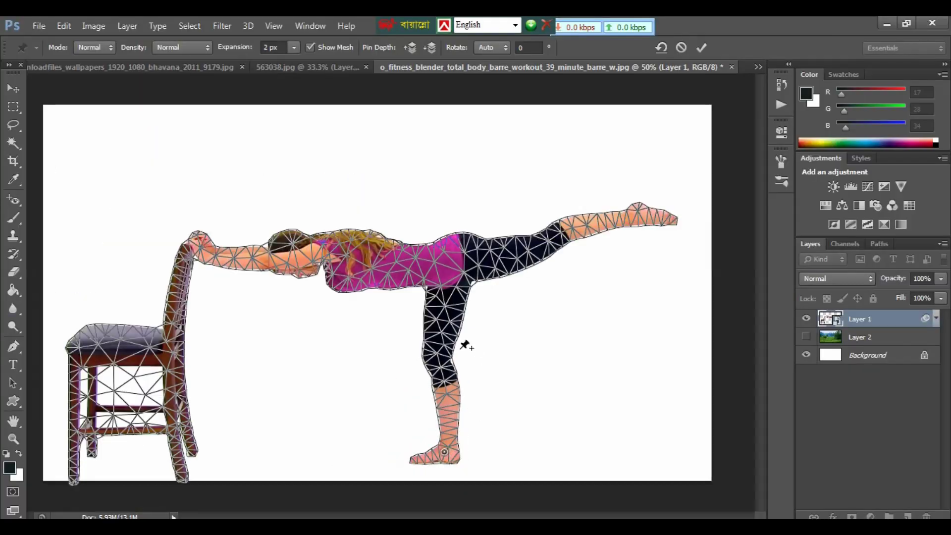
left_click(452, 278)
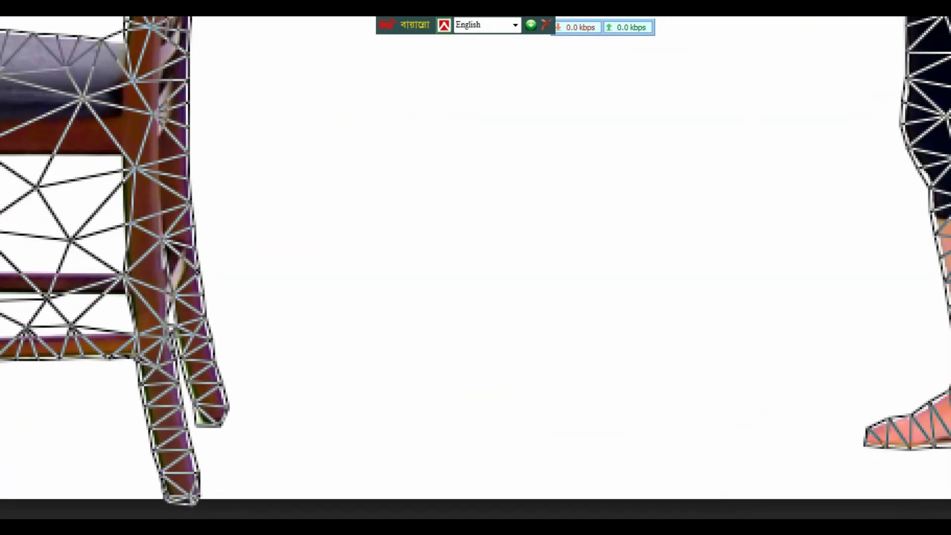
left_click(182, 471)
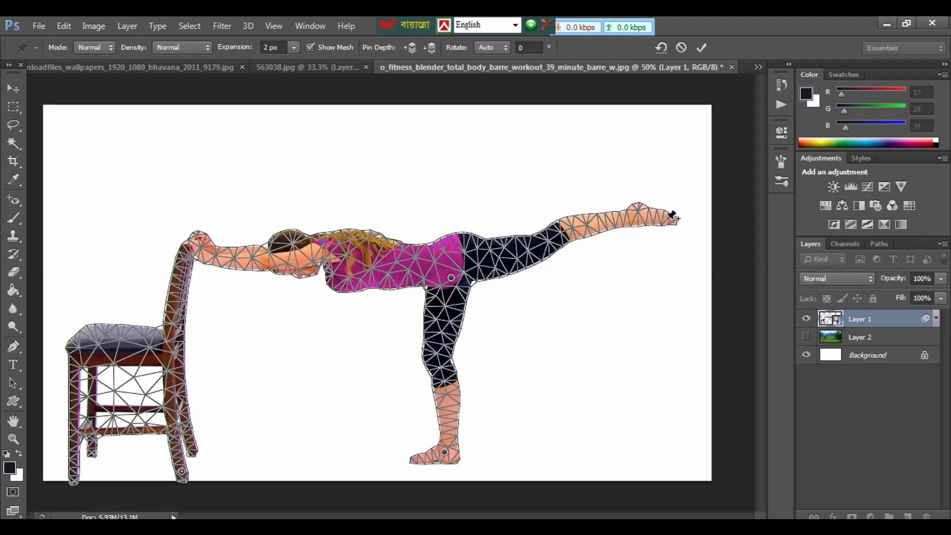
left_click(668, 219)
Drag the raised foot and knee pins down to bend the leg, then hide the mesh.
mouse_move(667, 221)
left_mouse_down()
mouse_move(637, 329)
mouse_move(583, 379)
left_mouse_up()
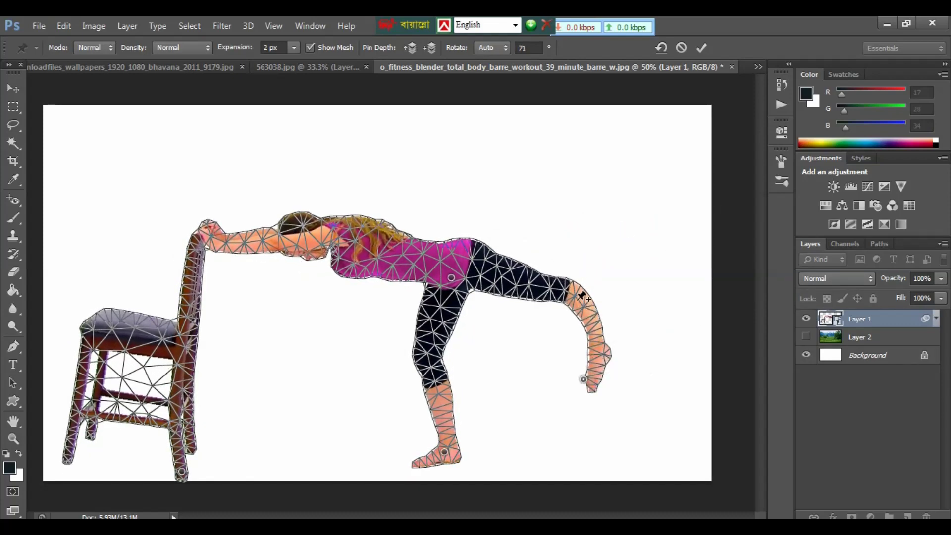
left_click_drag(575, 297, 539, 335)
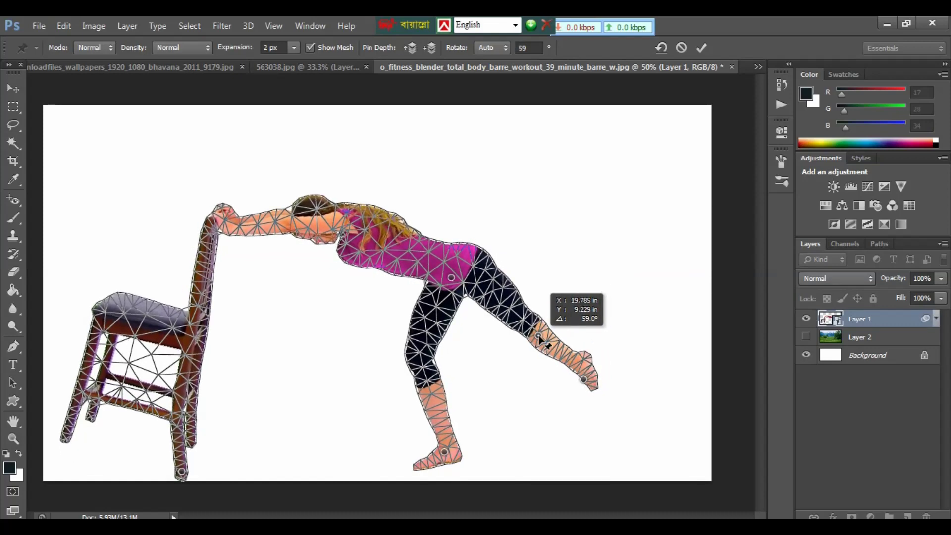
left_click_drag(539, 335, 539, 335)
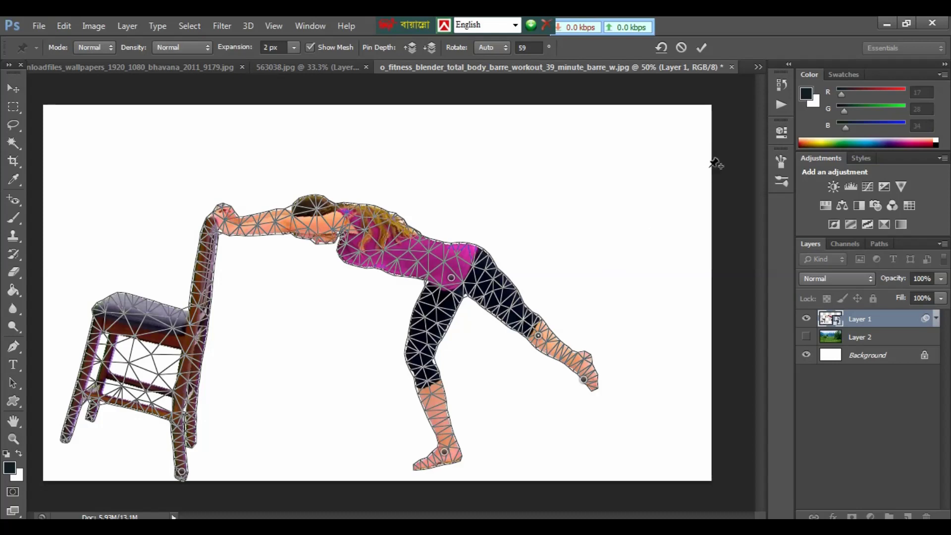
left_click(310, 47)
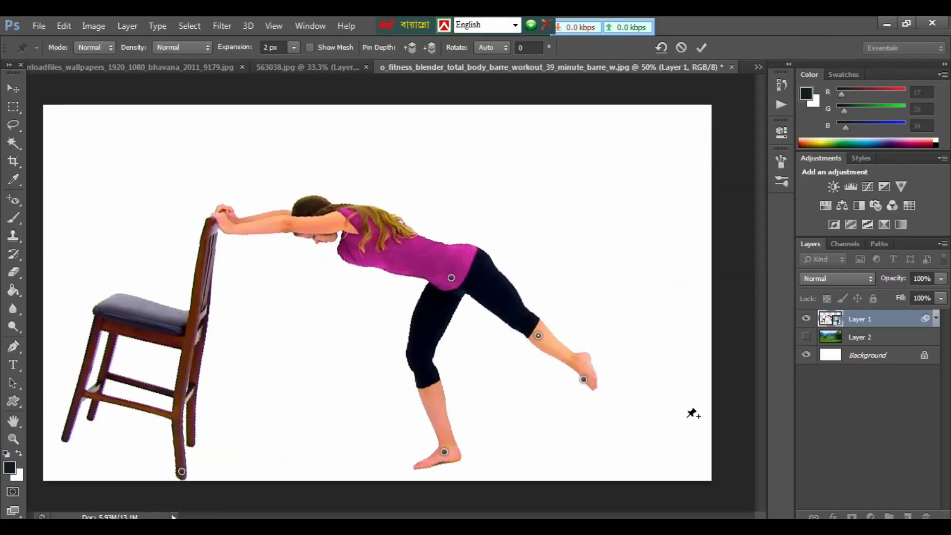
Commit the Puppet Warp, toggle its smart filter twice to compare poses, then reopen Puppet Warp.
left_click(701, 51)
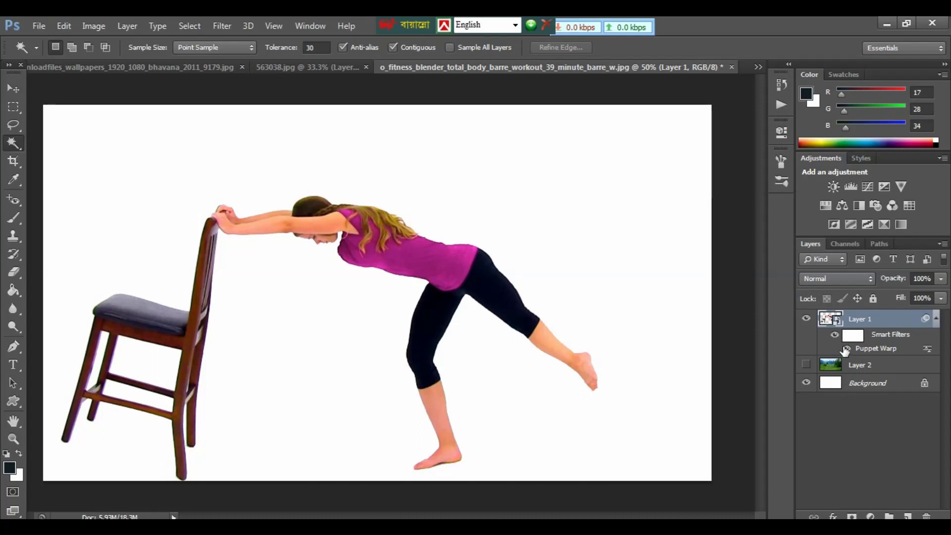
left_click(836, 335)
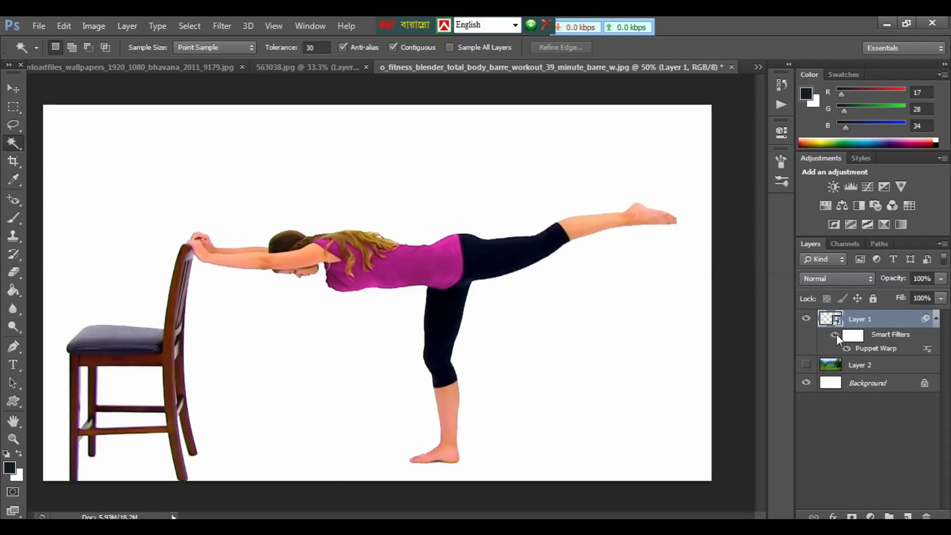
left_click(836, 335)
left_click(836, 336)
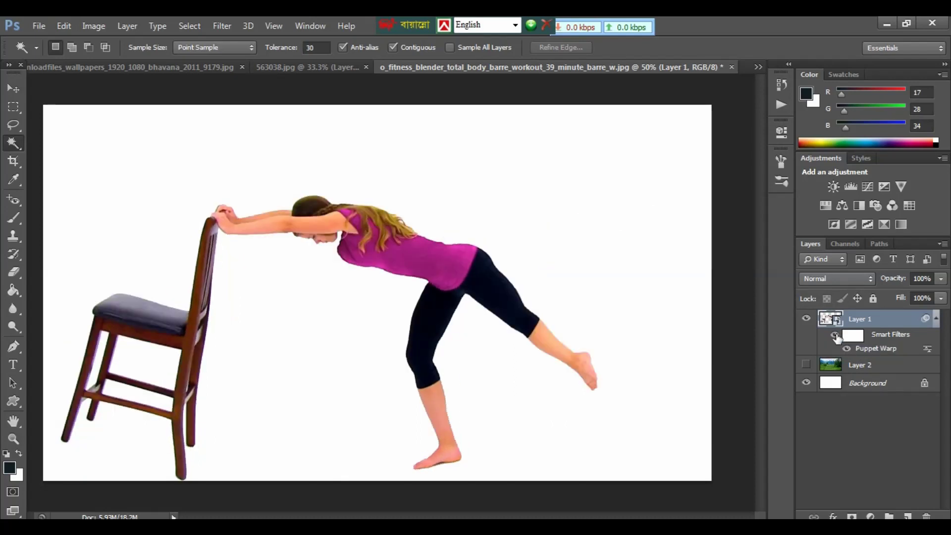
left_click(836, 335)
left_click(64, 26)
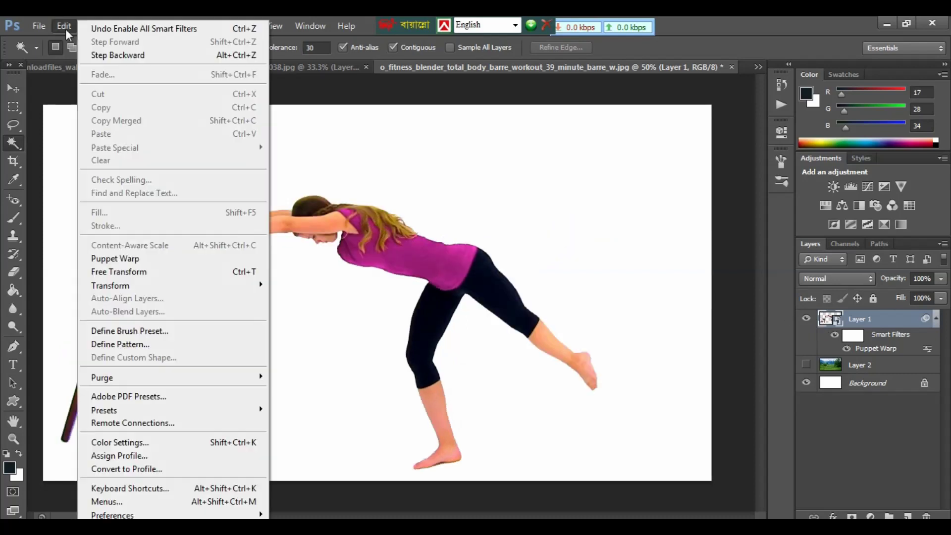
left_click(122, 259)
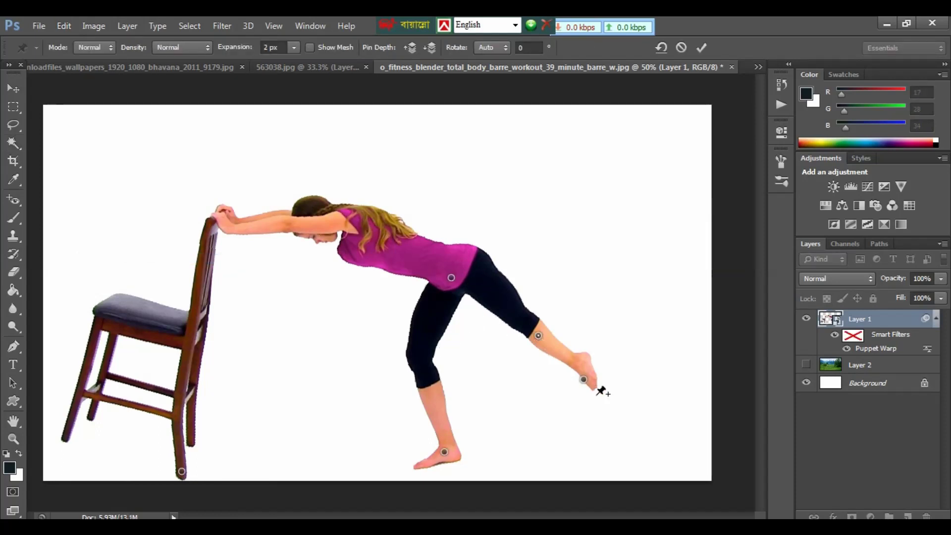
Bend the figure over by lowering the leg, knee and torso, adding shin, thigh and knee pins.
left_click_drag(584, 379, 490, 445)
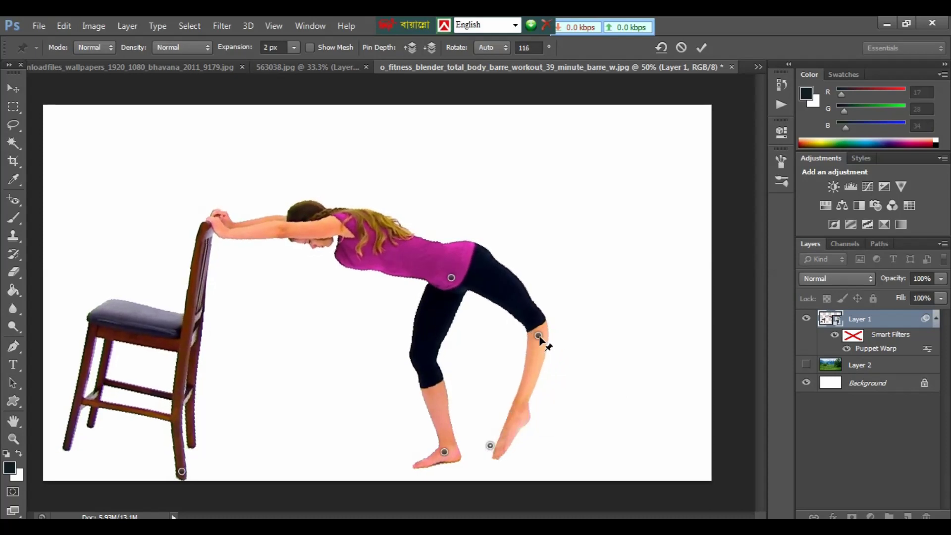
left_click_drag(539, 337, 496, 385)
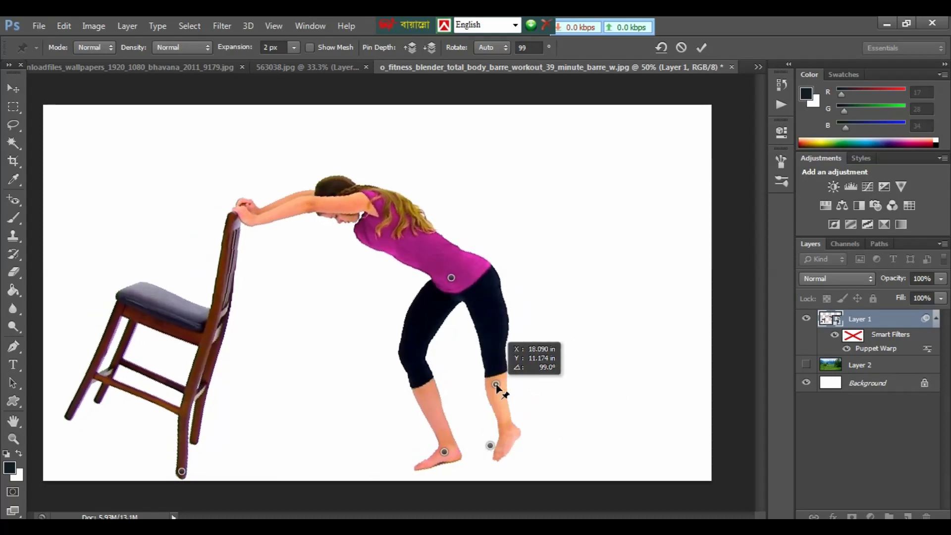
left_click_drag(491, 445, 477, 449)
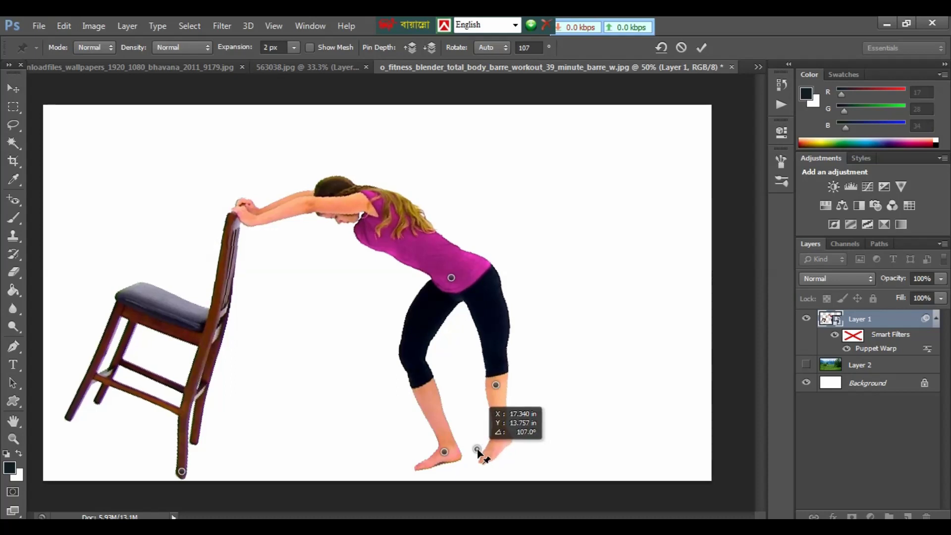
left_click(498, 413)
left_click_drag(317, 213, 308, 247)
left_click(477, 331)
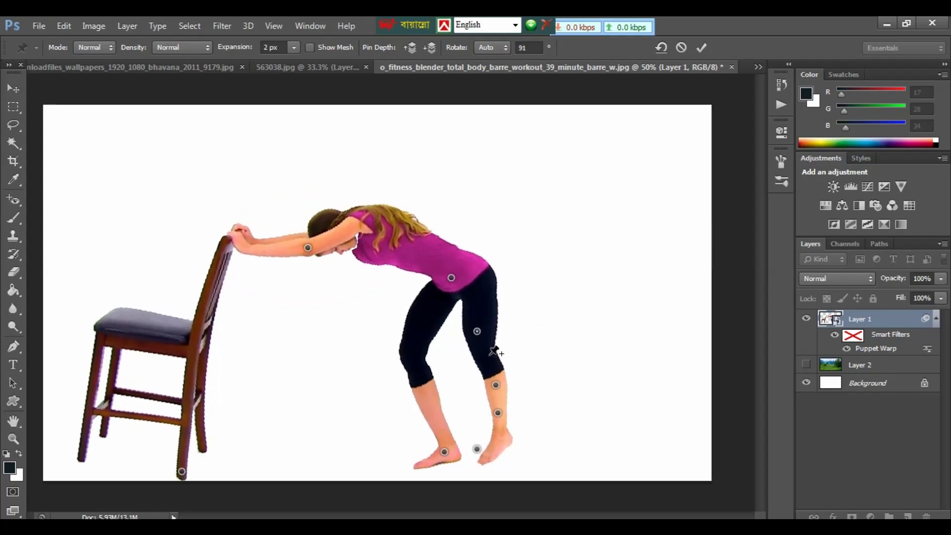
left_click(484, 365)
left_click_drag(397, 315, 445, 326)
left_click(499, 452)
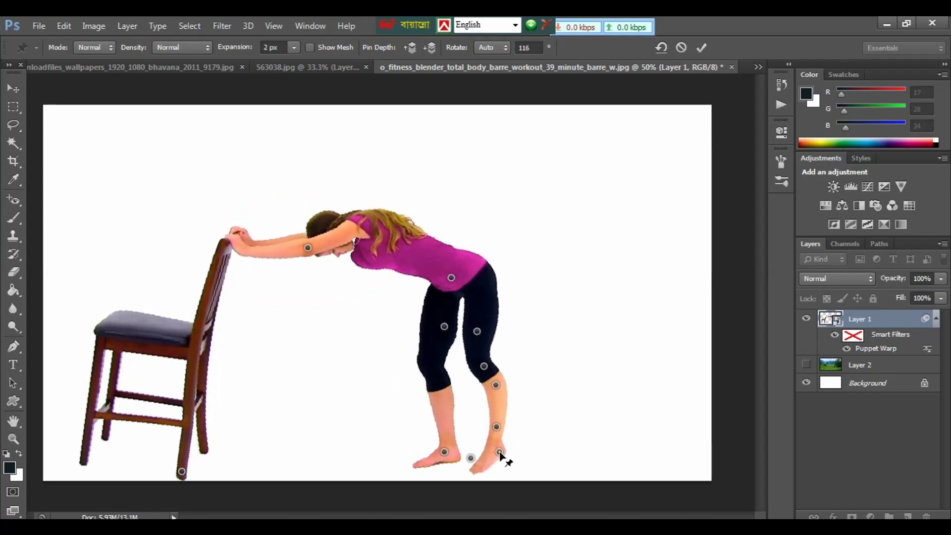
left_click_drag(500, 452, 493, 448)
Commit the new pose and toggle the Smart Filters eye to compare, leaving it hidden.
left_click(701, 48)
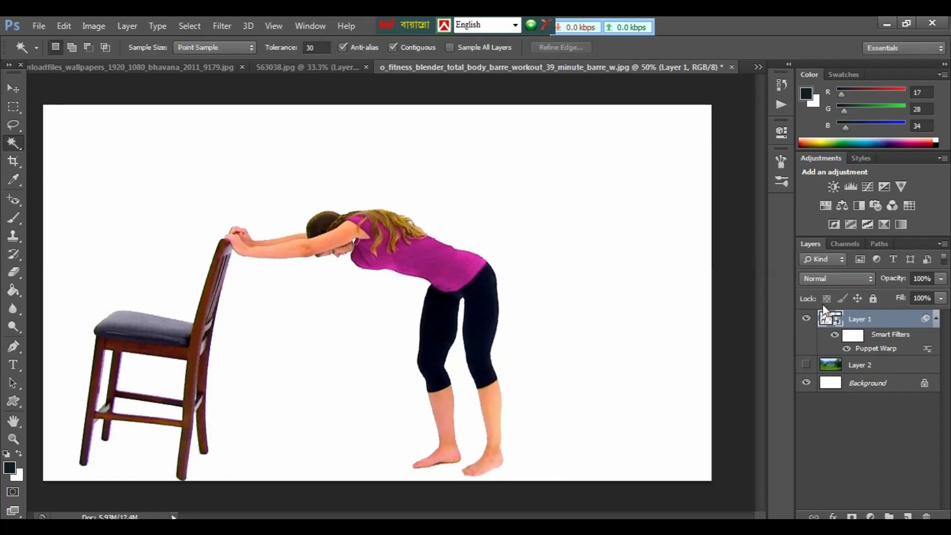
left_click(836, 337)
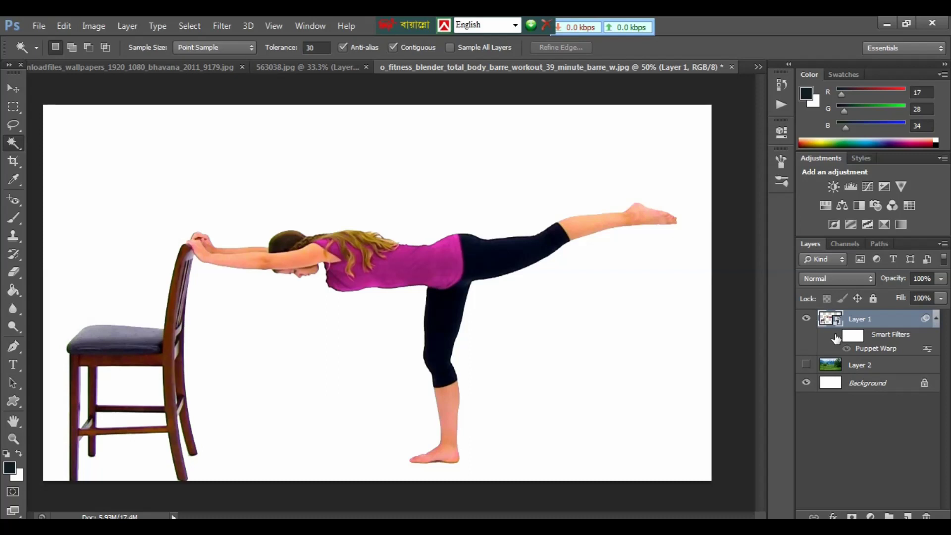
left_click(837, 337)
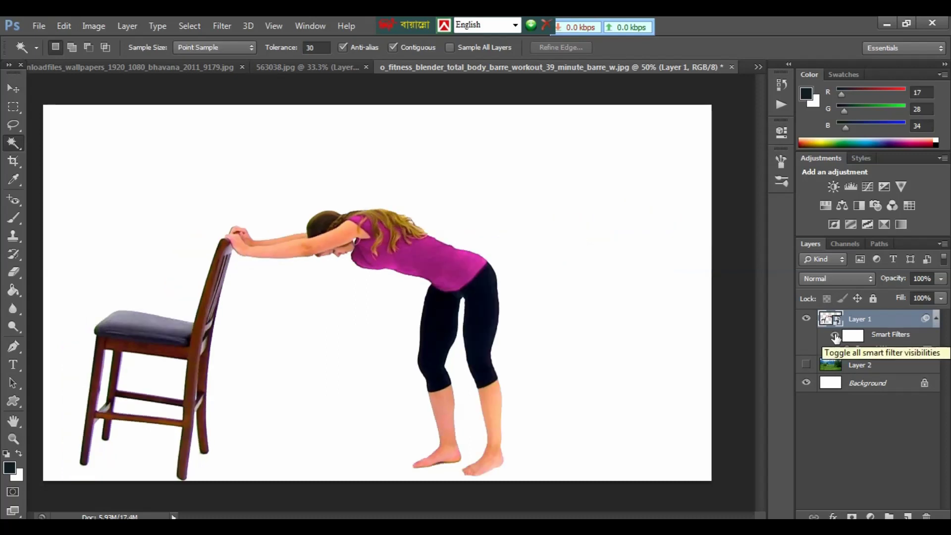
left_click(837, 337)
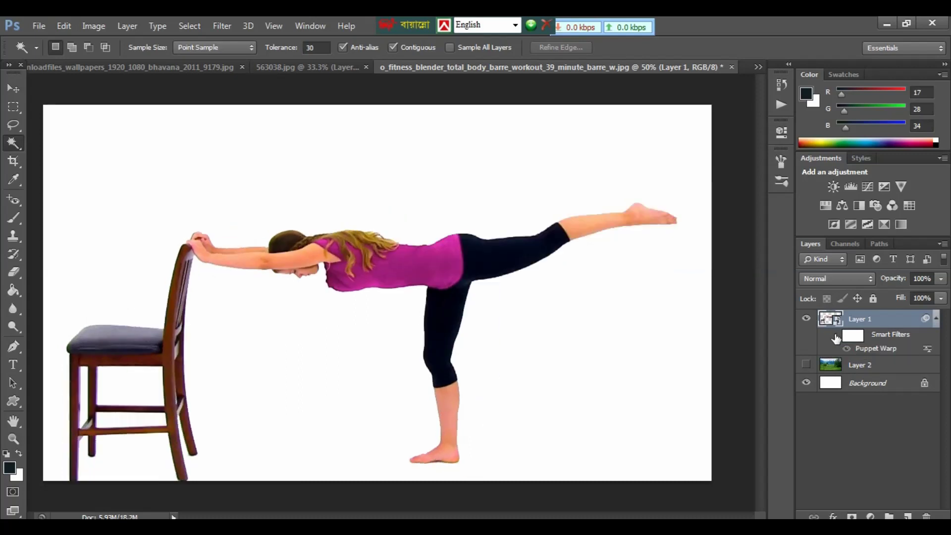
On 563038.jpg, remove the existing Puppet Warp from Layer 1 and start a new one.
left_click(350, 74)
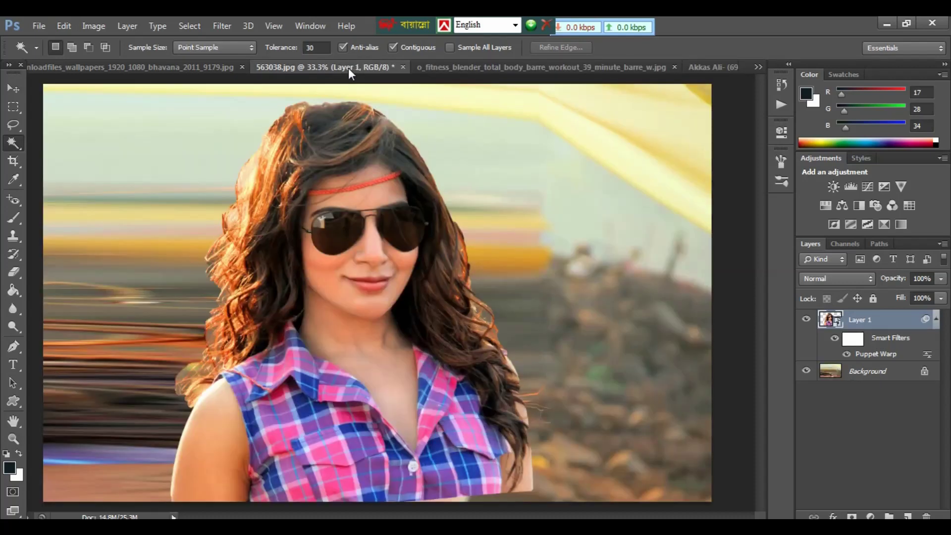
left_click(837, 339)
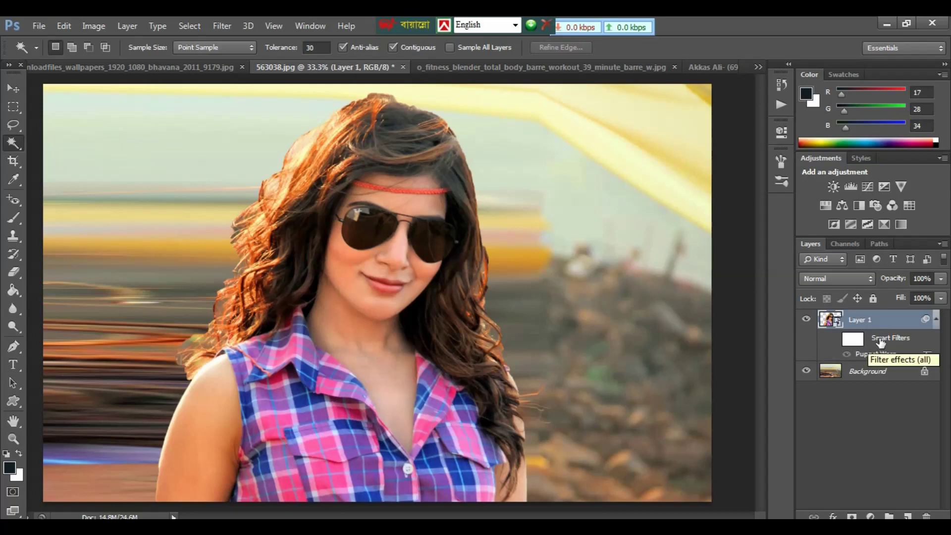
left_click_drag(881, 342, 926, 516)
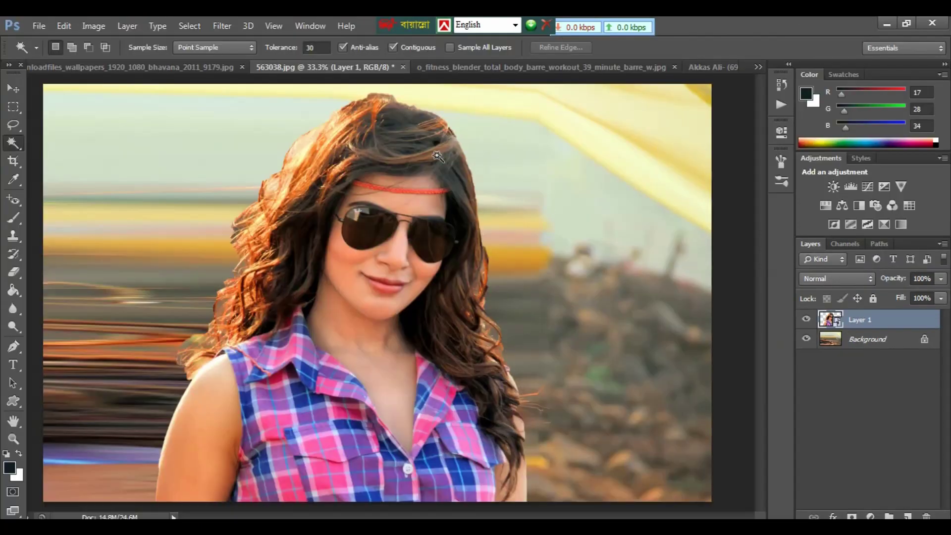
left_click(67, 25)
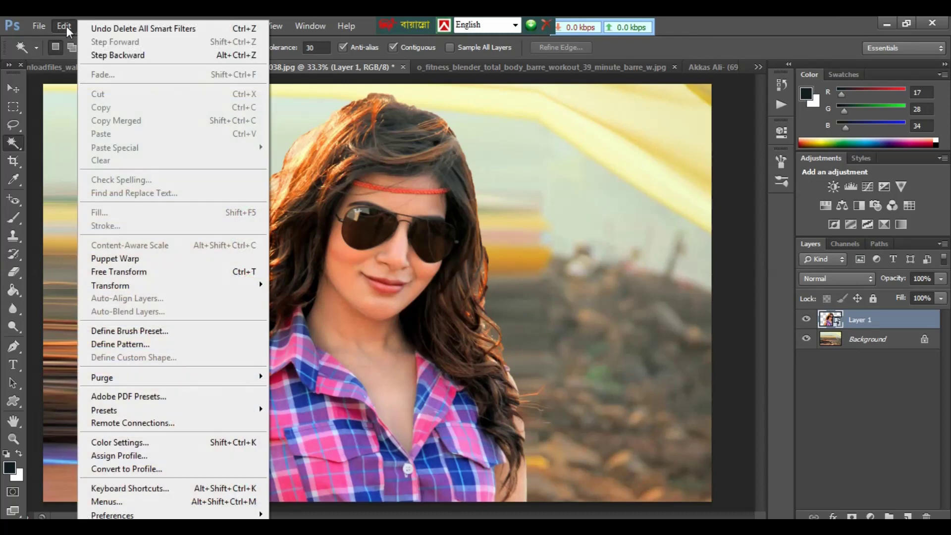
left_click(119, 260)
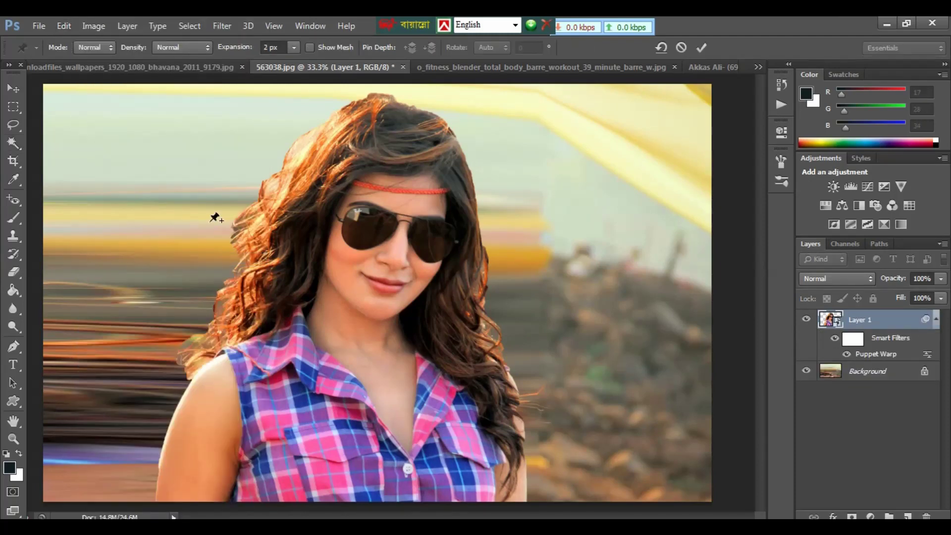
Pin the photo's bottom centre and hair top, tilting the head left, then zoom out to 25%.
left_click(396, 499)
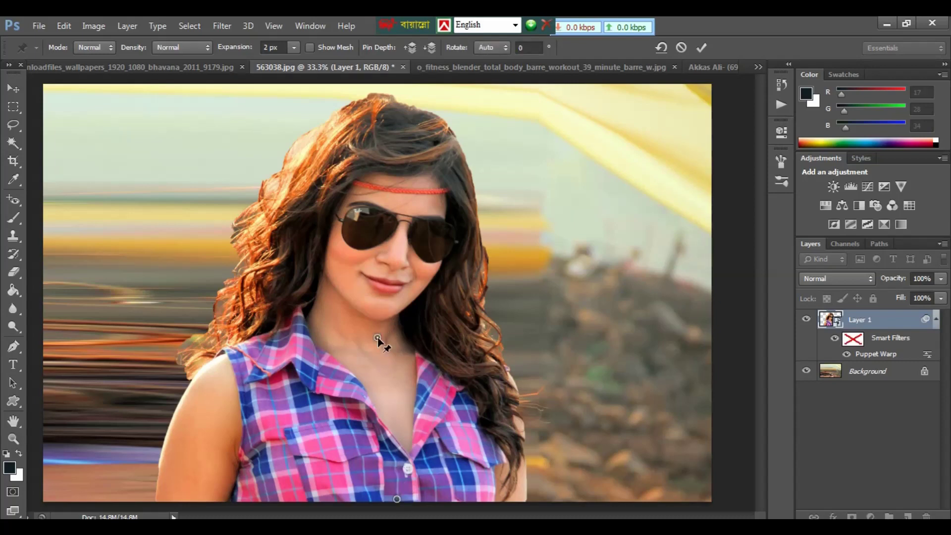
key("ctrl+1")
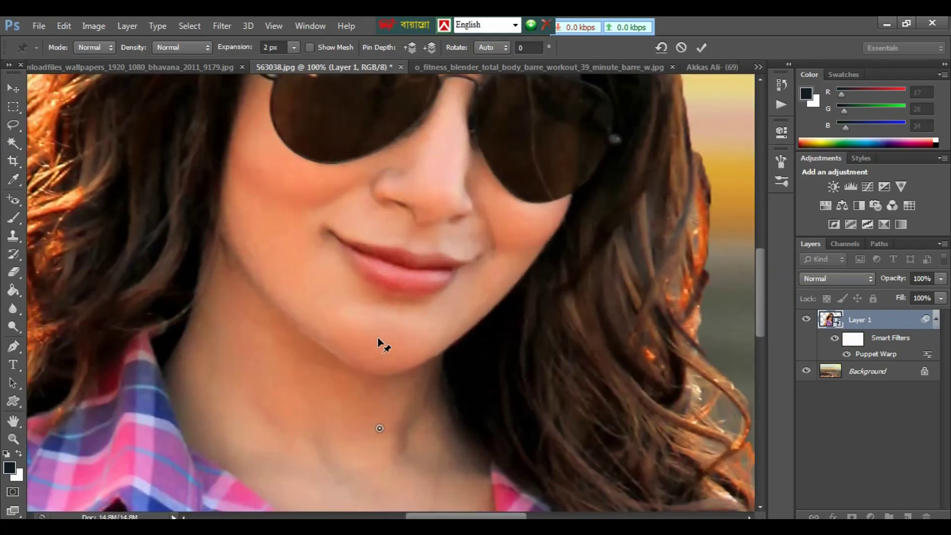
left_click_drag(378, 337, 370, 476)
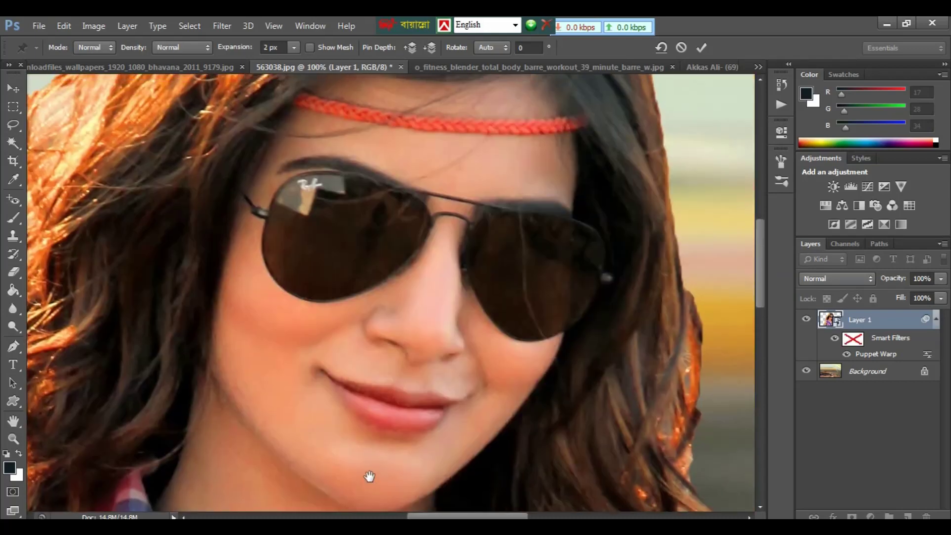
left_click_drag(423, 305, 414, 444)
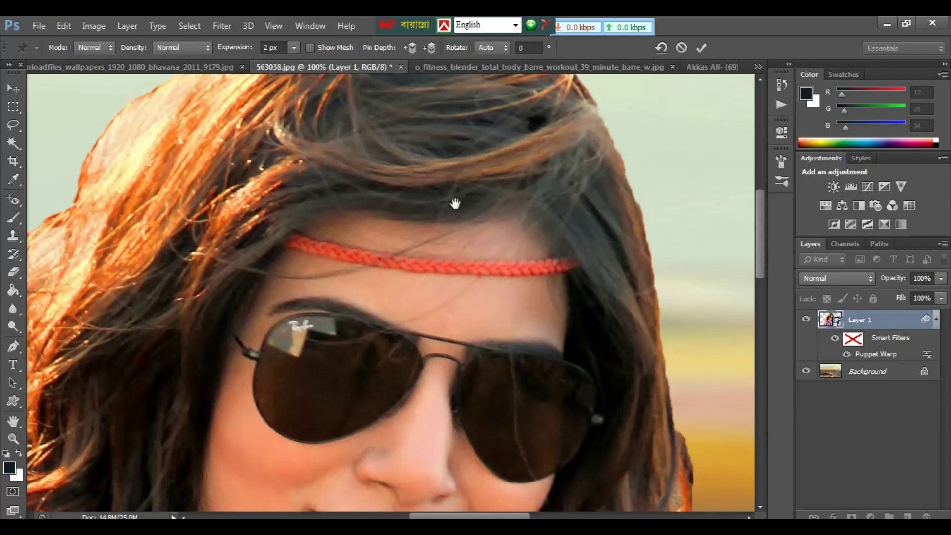
left_click_drag(454, 202, 447, 329)
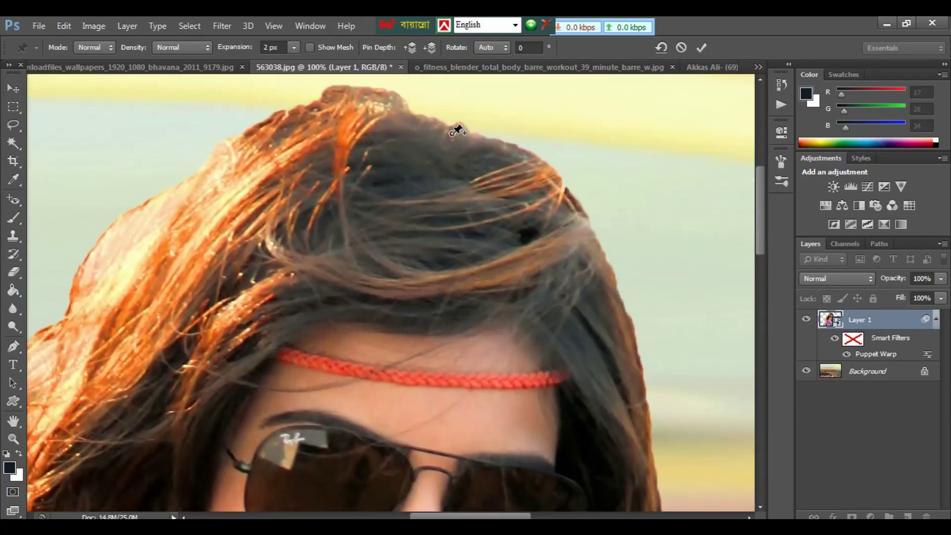
key("ctrl+minus")
key("ctrl+minus")
key("ctrl+minus")
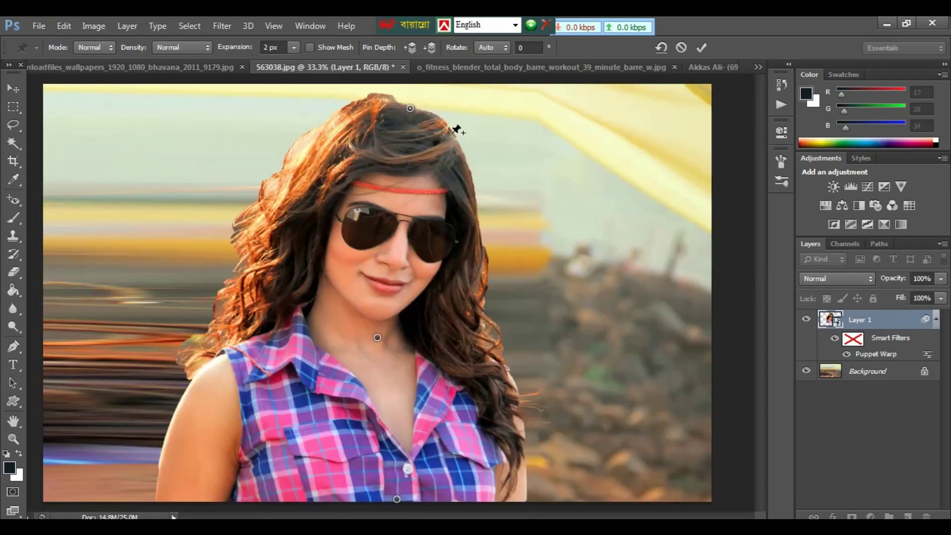
left_click_drag(411, 108, 350, 111)
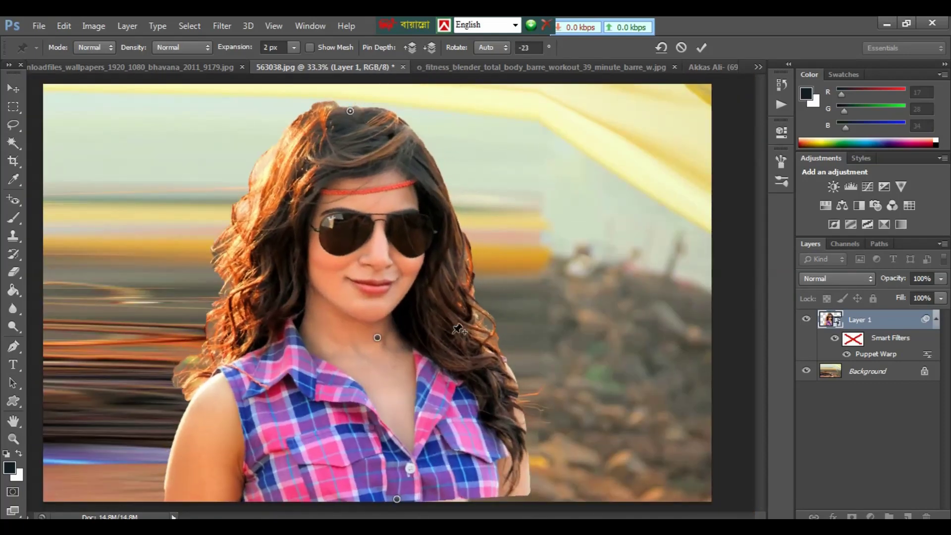
key("ctrl+minus")
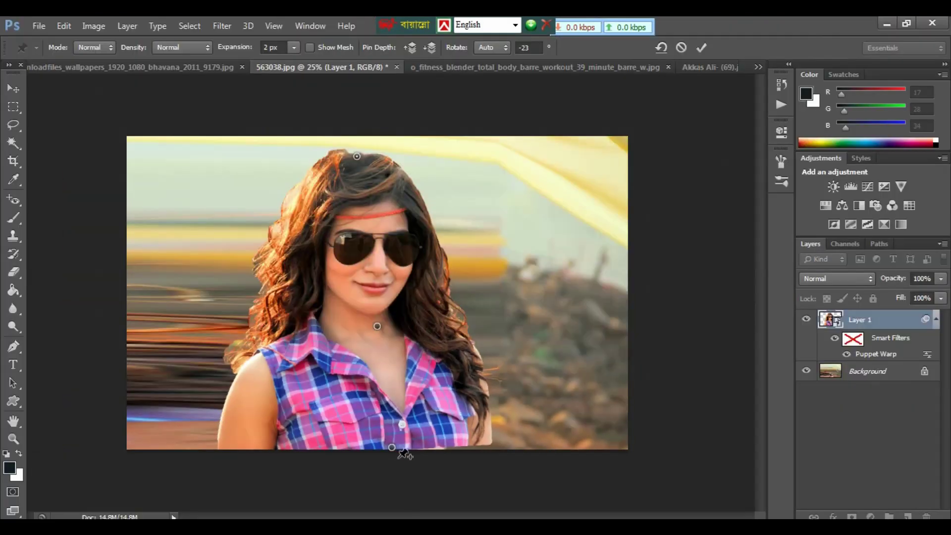
Try several head tilts with the hair pin, adding pins at the shirt bottom and right edge.
left_click_drag(397, 452, 400, 455)
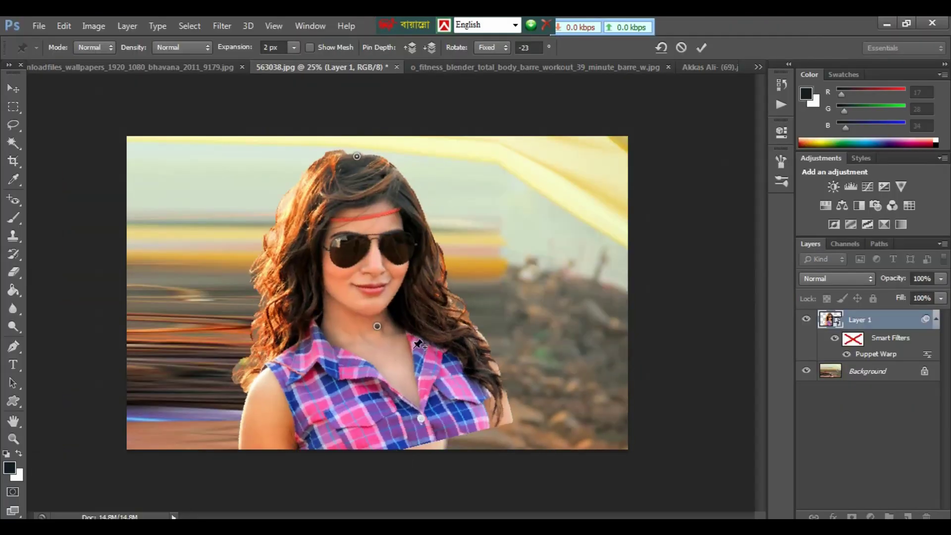
mouse_move(356, 157)
left_mouse_down()
mouse_move(349, 346)
mouse_move(363, 169)
left_mouse_up()
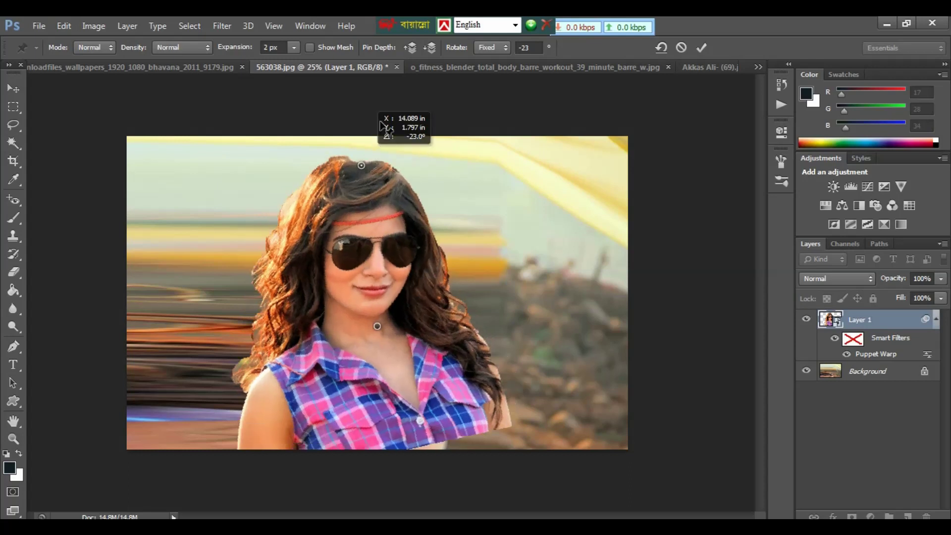
left_click_drag(363, 170, 387, 118)
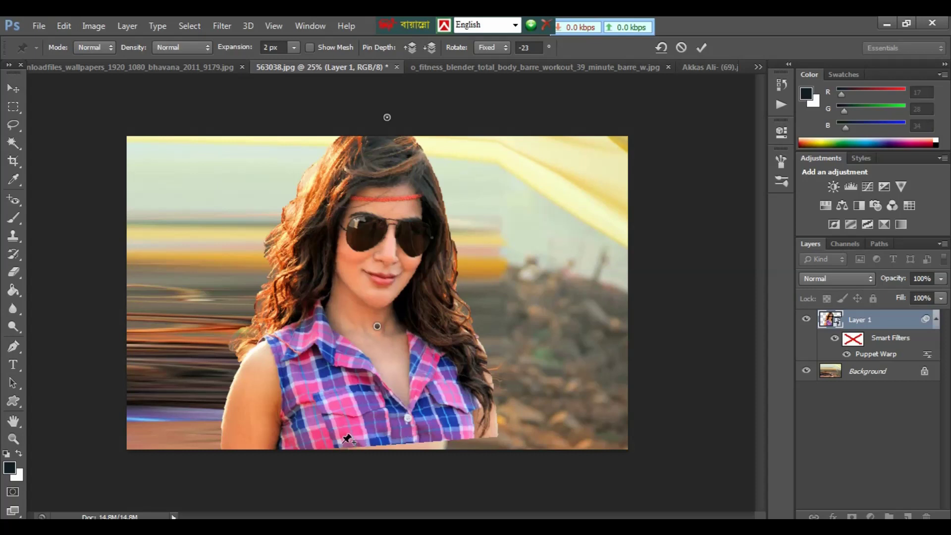
left_click(342, 443)
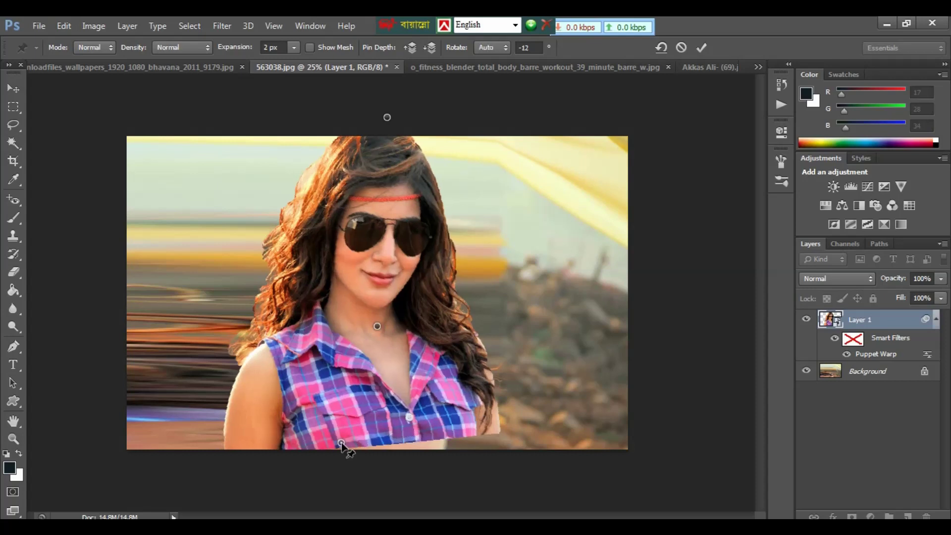
left_click(493, 431)
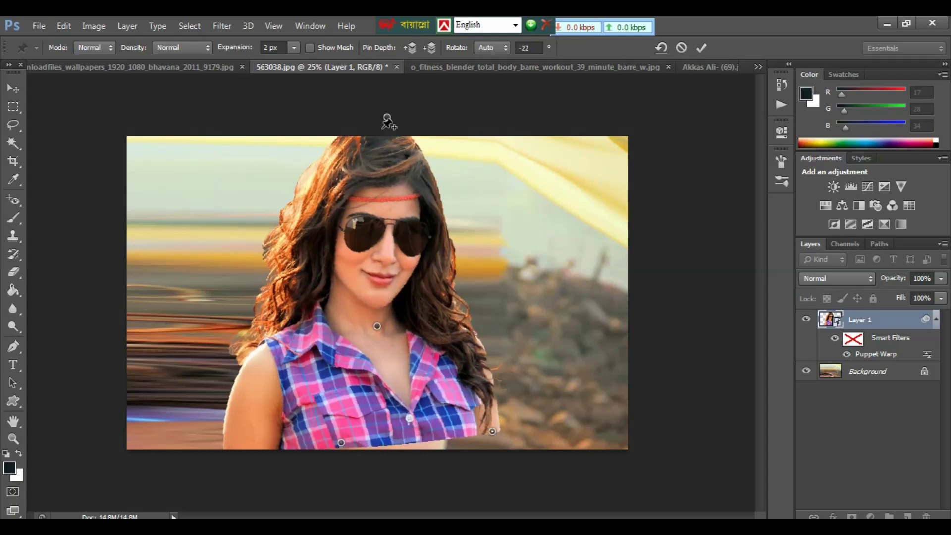
mouse_move(385, 137)
left_mouse_down()
mouse_move(247, 139)
mouse_move(552, 146)
left_mouse_up()
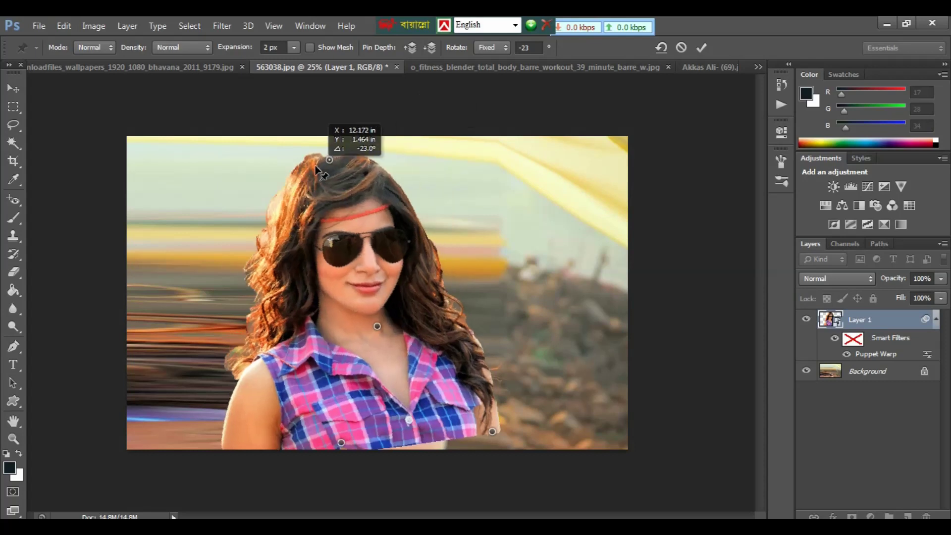
left_click_drag(444, 133, 315, 165)
Cancel the sunglasses warp, then on the red-dress photo undo the old filter and start Puppet Warp.
left_click(680, 47)
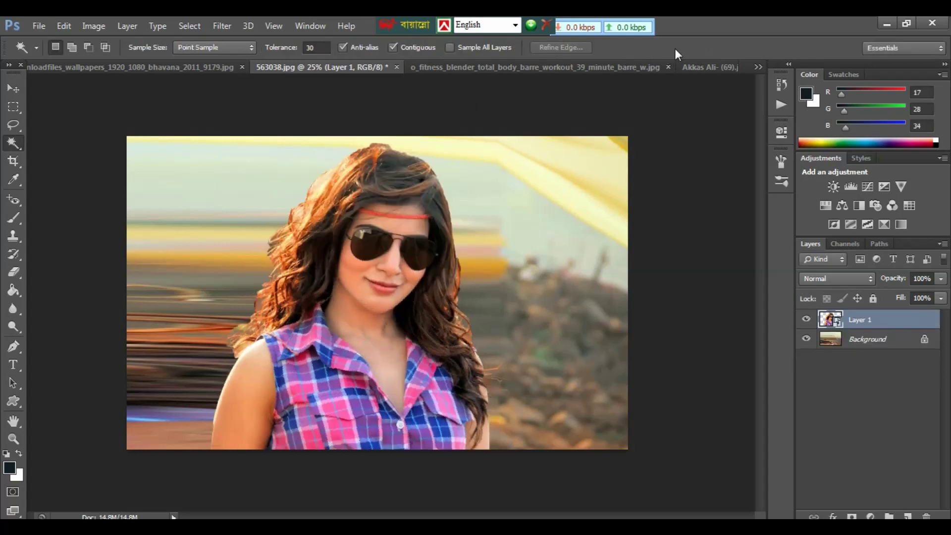
left_click(189, 66)
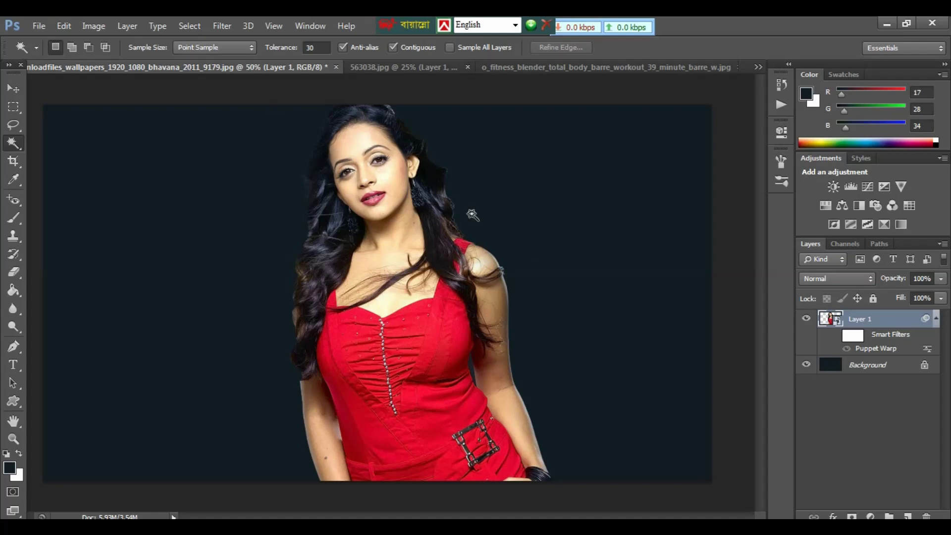
key("ctrl+z")
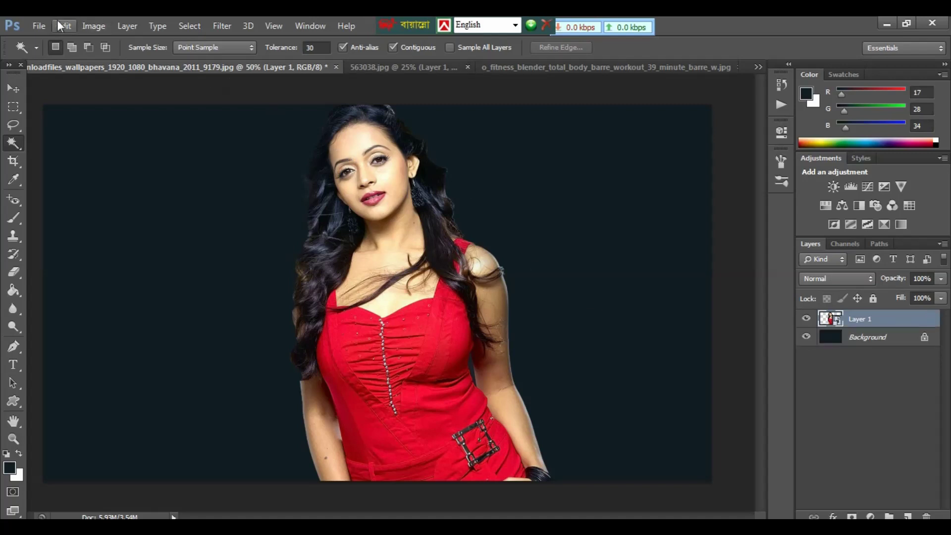
left_click(63, 25)
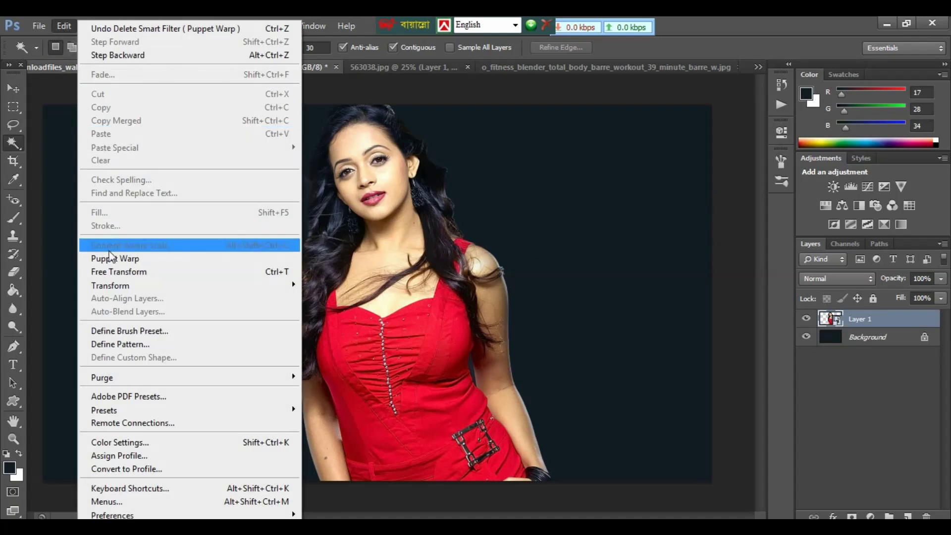
left_click(109, 258)
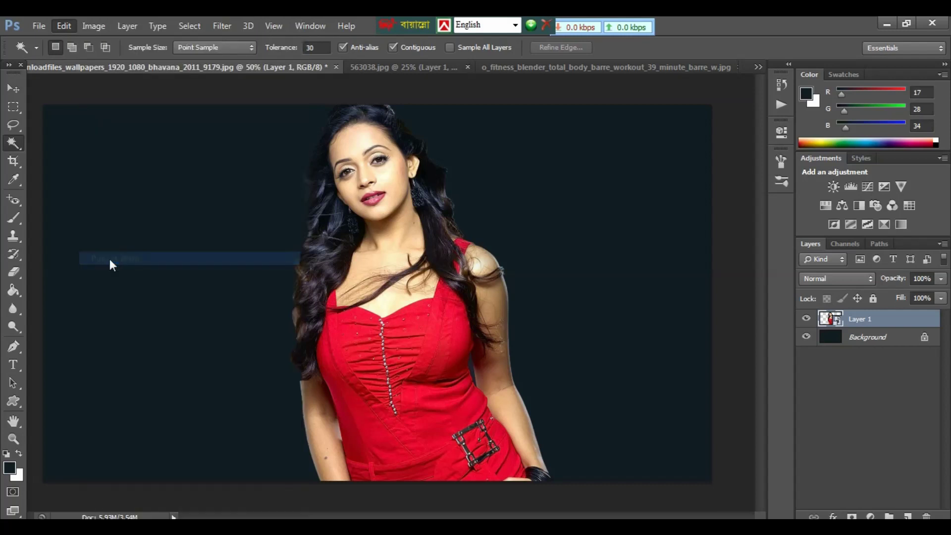
Pin the hair top, neck and two hem points, then drag the hair pin left to tilt her head.
left_click(357, 108)
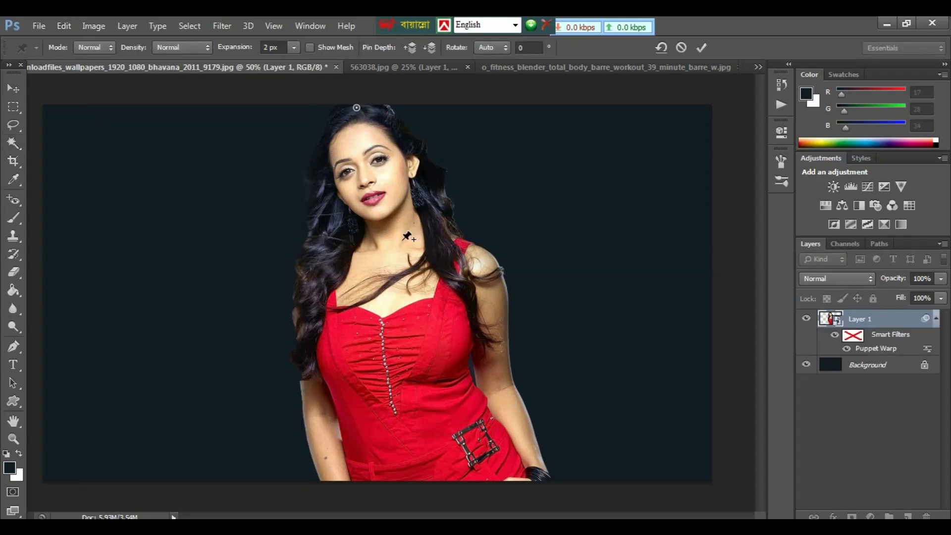
left_click(426, 475)
left_click(501, 475)
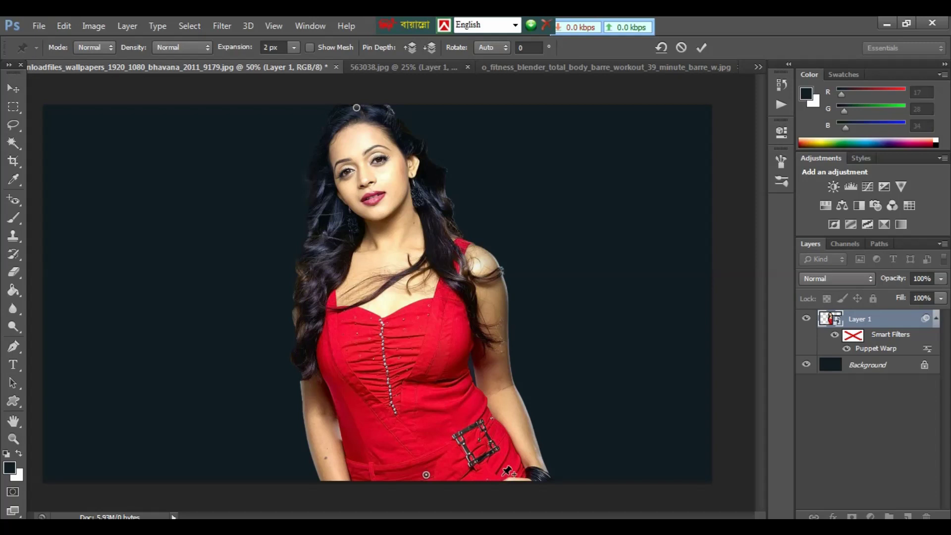
left_click(387, 245)
mouse_move(355, 107)
left_mouse_down()
mouse_move(268, 133)
mouse_move(249, 155)
left_mouse_up()
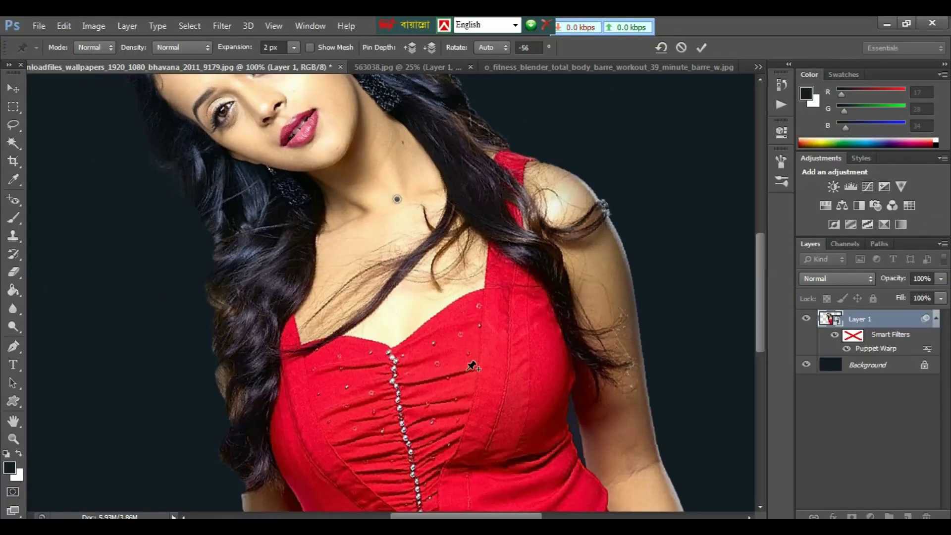
Zoom in to 400% on the red-dress figure's neck, delete the neck pin, and zoom back out.
key("ctrl+minus")
key("ctrl+minus")
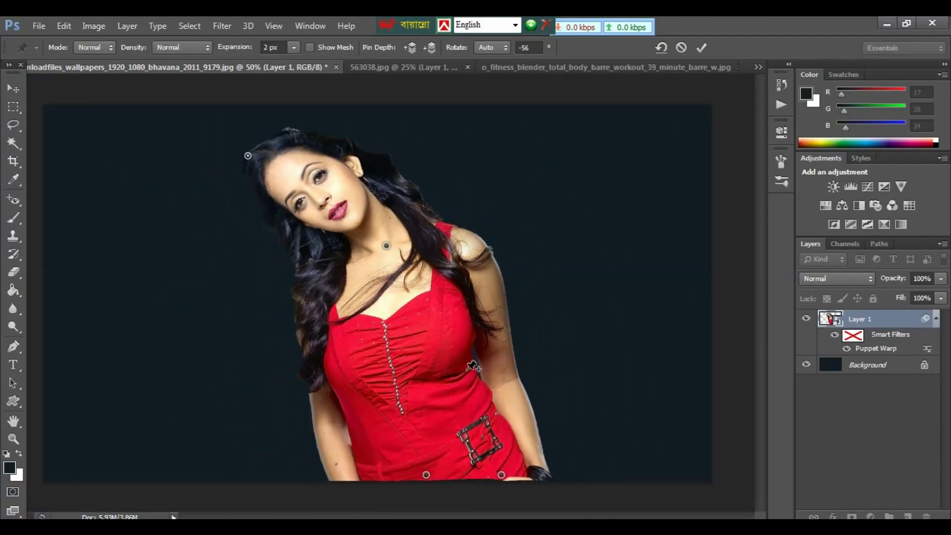
key("ctrl+plus")
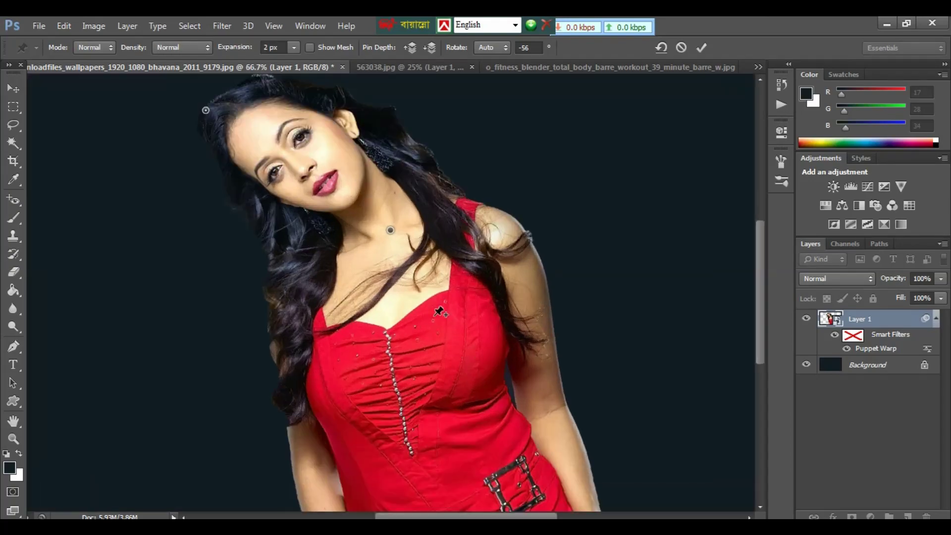
key("ctrl+plus")
key("ctrl+plus")
key("ctrl+plus")
key("ctrl+plus")
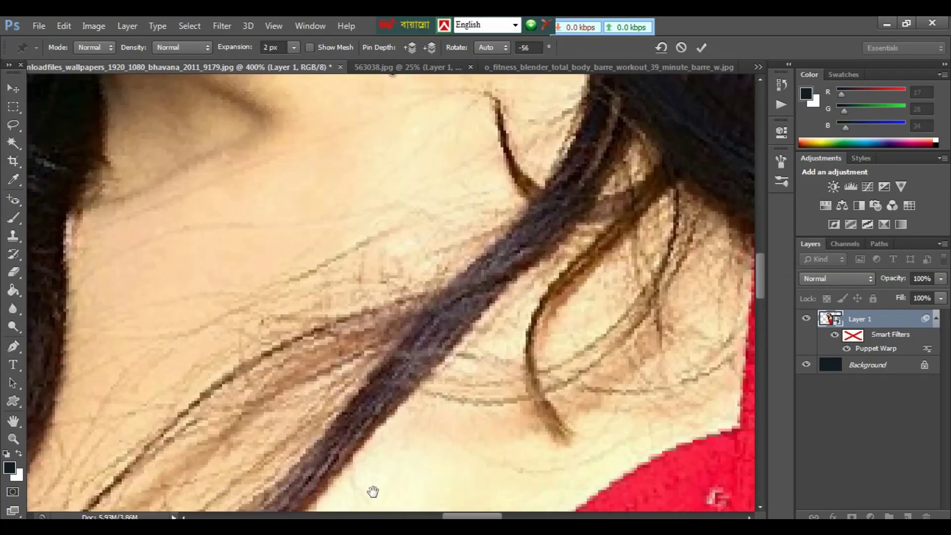
key("ctrl+plus")
left_click_drag(419, 310, 353, 258)
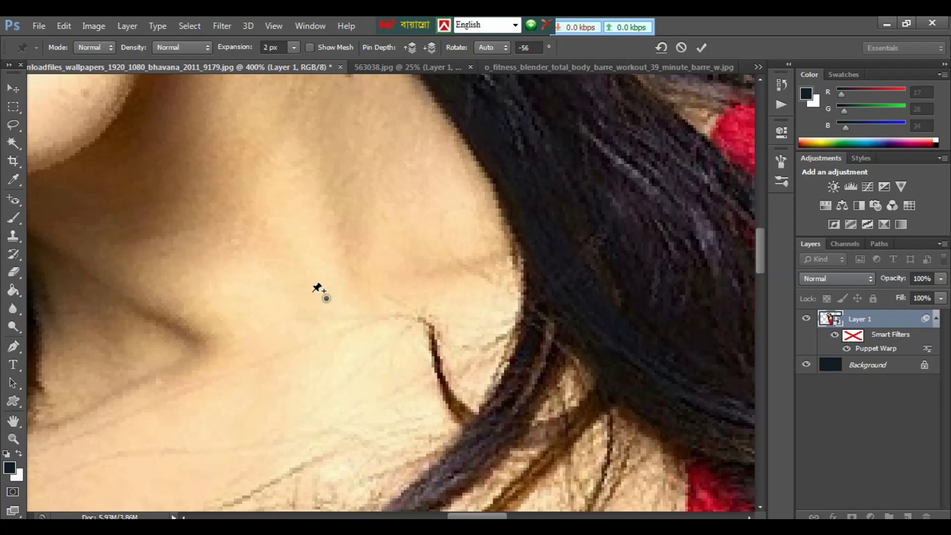
left_click_drag(346, 308, 328, 303)
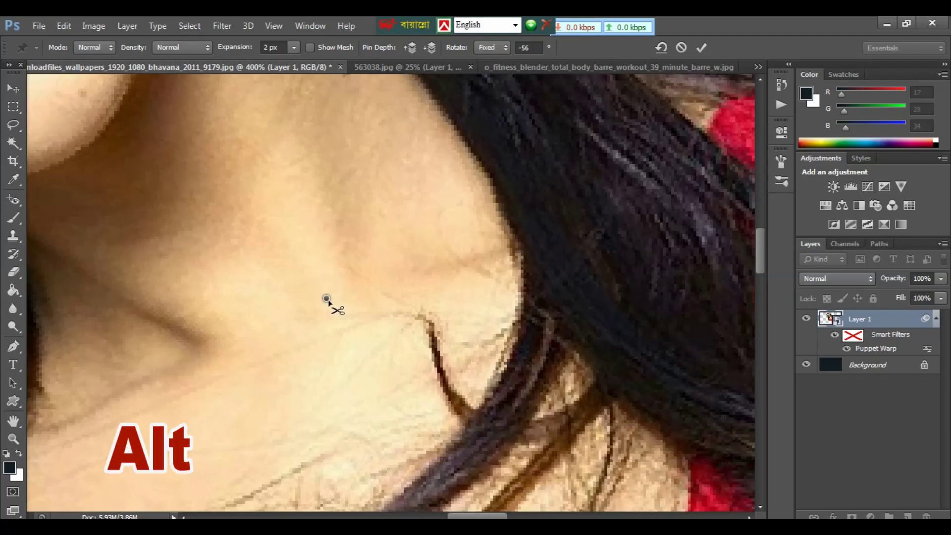
left_click(327, 299, "alt")
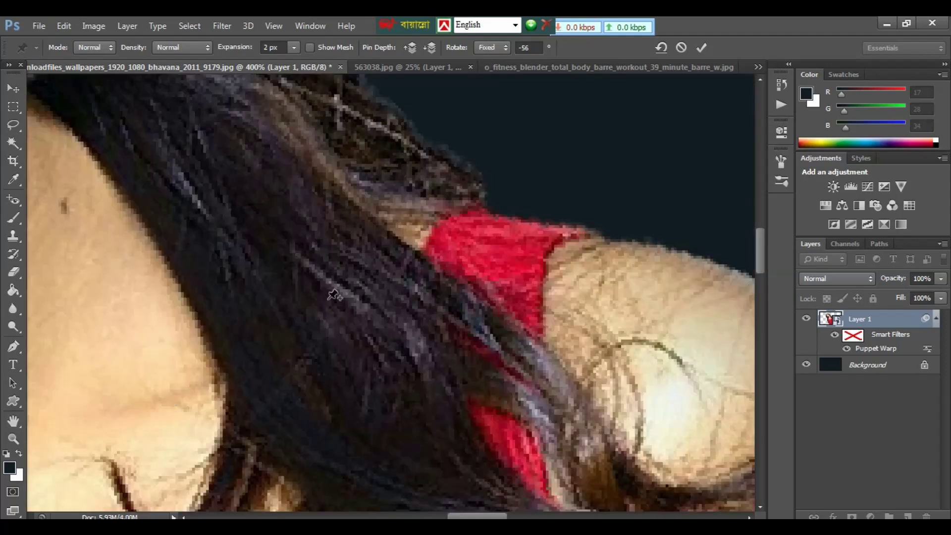
scroll(335, 296, "down", 5, "alt")
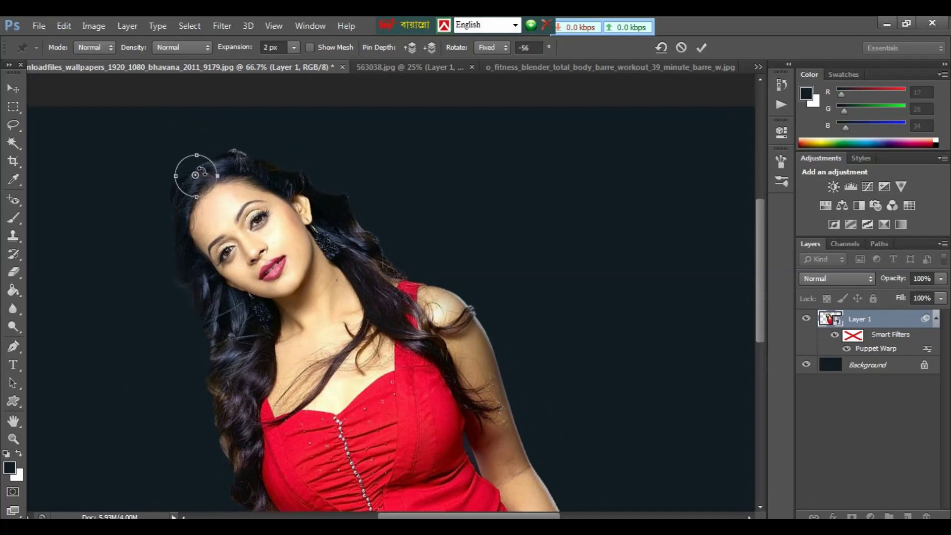
Delete the hair and both hem pins, then hide the chair-stretch photo's Puppet Warp smart filter.
left_click(196, 176, "alt")
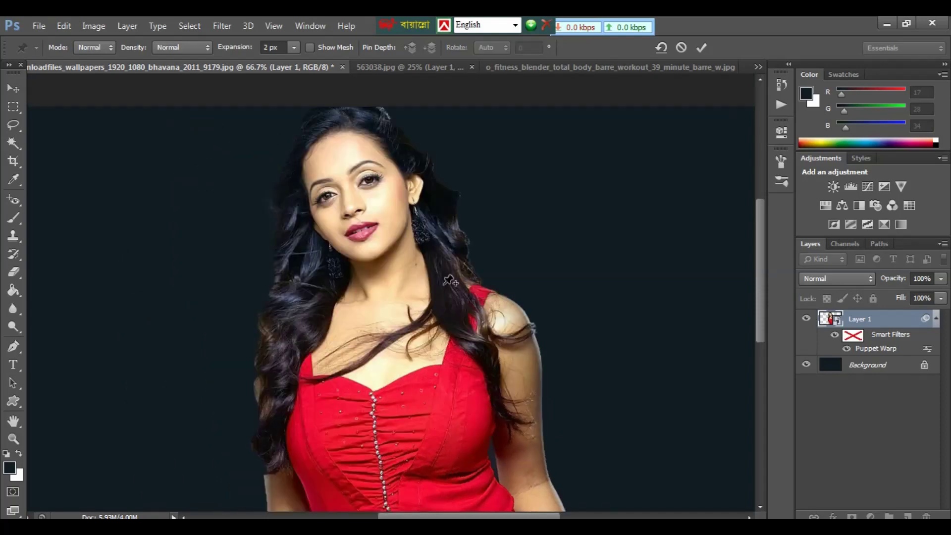
scroll(435, 466, "down", 1, "alt")
left_click(426, 474, "alt")
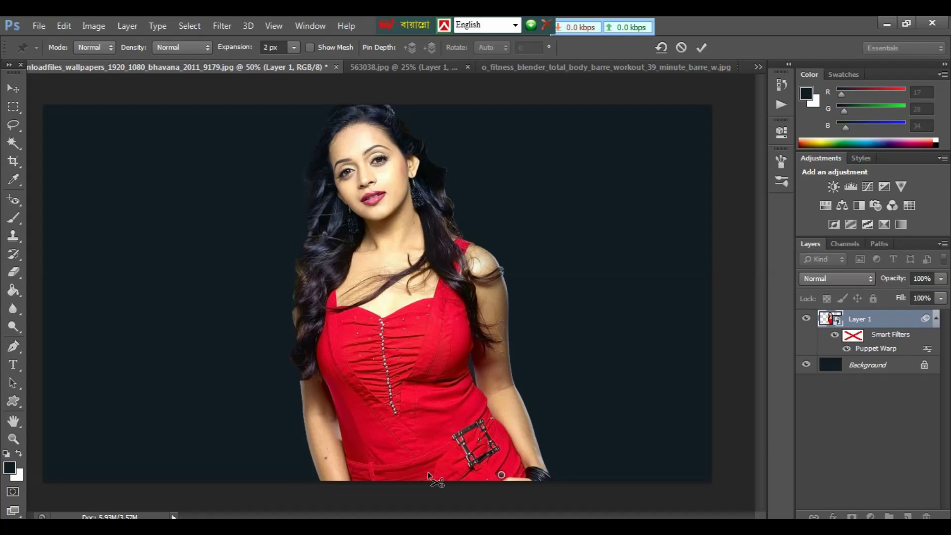
left_click(502, 471, "alt")
left_click(534, 70)
left_click(835, 336)
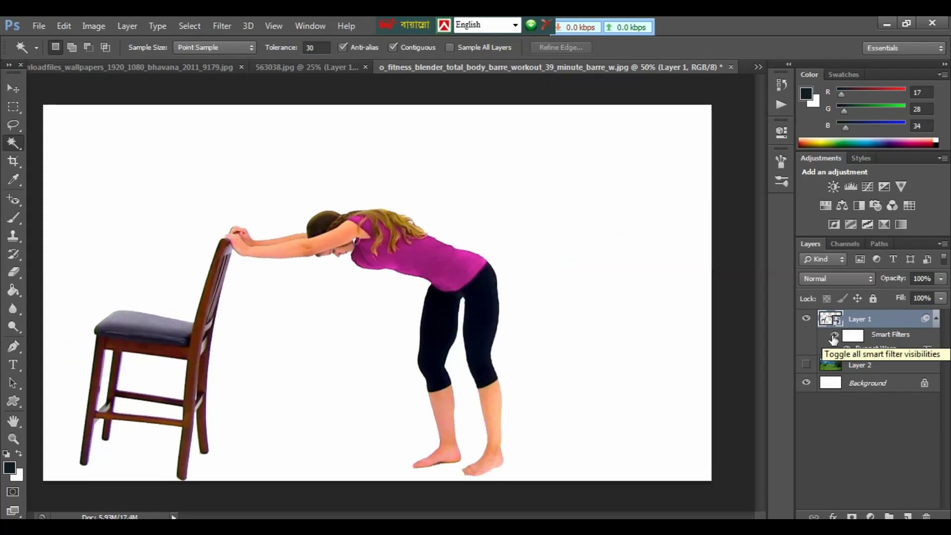